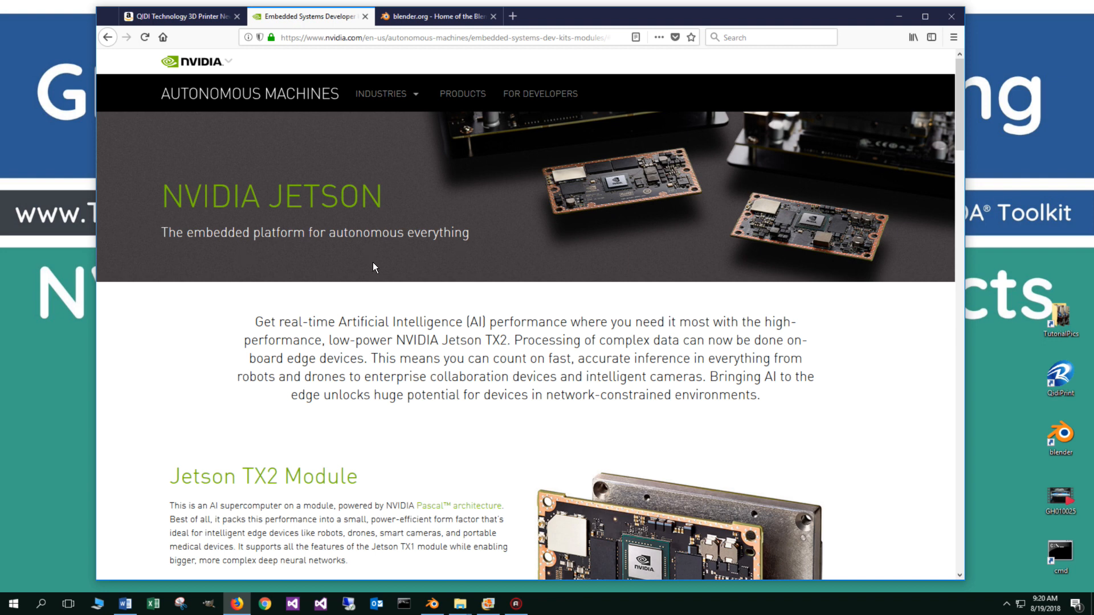
{"action": "scroll", "coordinate": [461, 325], "scroll_direction": "down", "scroll_amount": 3}
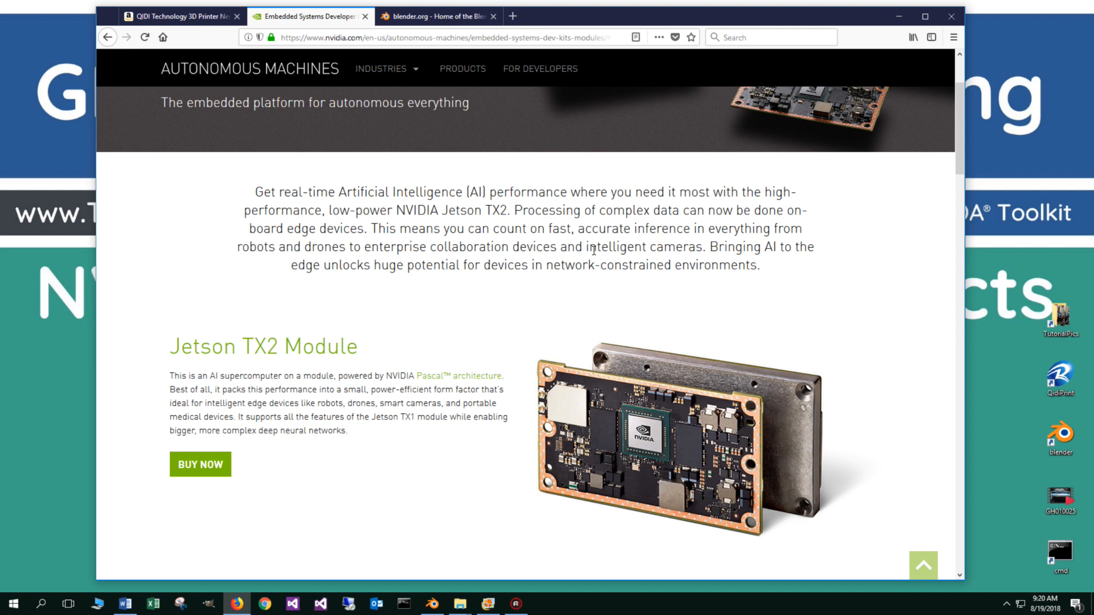
{"action": "scroll", "coordinate": [593, 249], "scroll_direction": "down", "scroll_amount": 1}
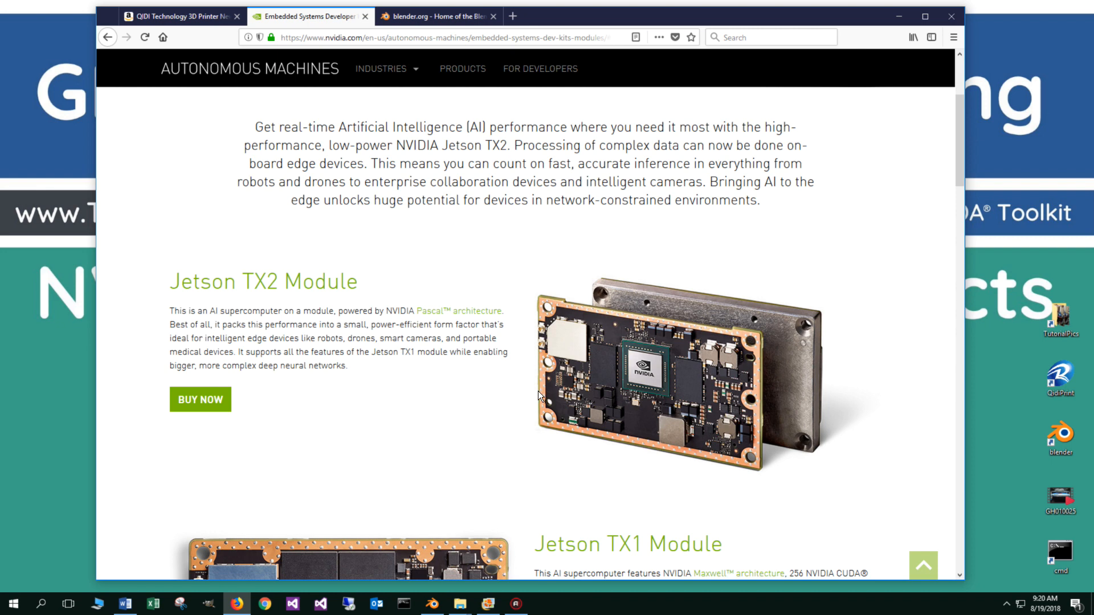
{"action": "scroll", "coordinate": [538, 391], "scroll_direction": "down", "scroll_amount": 3}
{"action": "scroll", "coordinate": [623, 363], "scroll_direction": "down", "scroll_amount": 2}
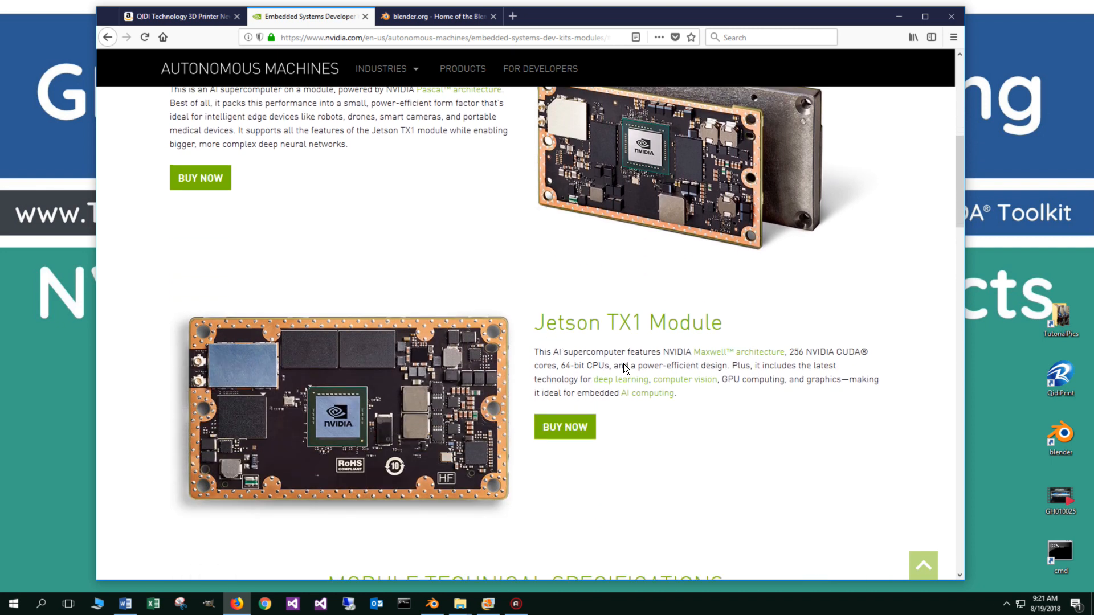
{"action": "scroll", "coordinate": [623, 363], "scroll_direction": "down", "scroll_amount": 3}
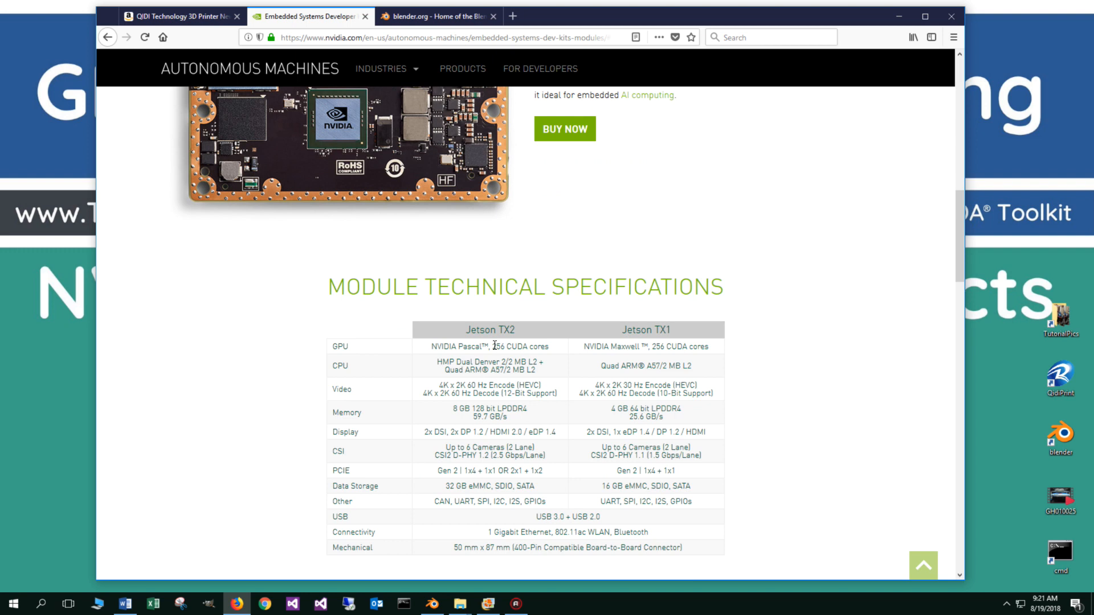
Highlight the Jetson TX2's 256 CUDA cores and SDIO storage specs in the table.
{"action": "left_click_drag", "start_coordinate": [491, 347], "coordinate": [550, 351]}
{"action": "left_click_drag", "start_coordinate": [493, 486], "coordinate": [513, 484]}
{"action": "scroll", "coordinate": [657, 358], "scroll_direction": "down", "scroll_amount": 2}
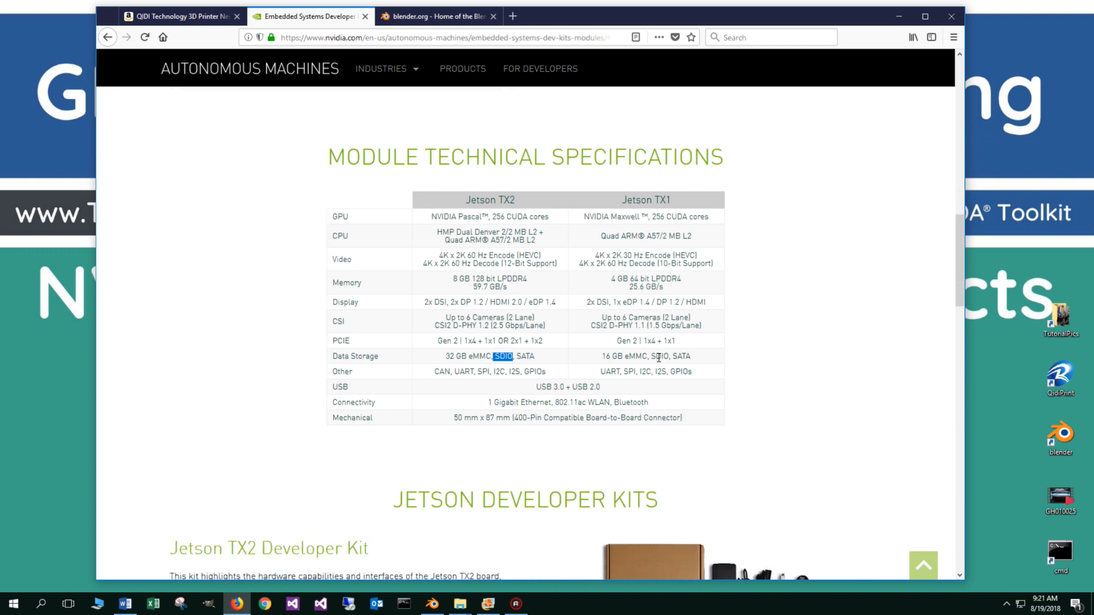
{"action": "scroll", "coordinate": [656, 354], "scroll_direction": "up", "scroll_amount": 2}
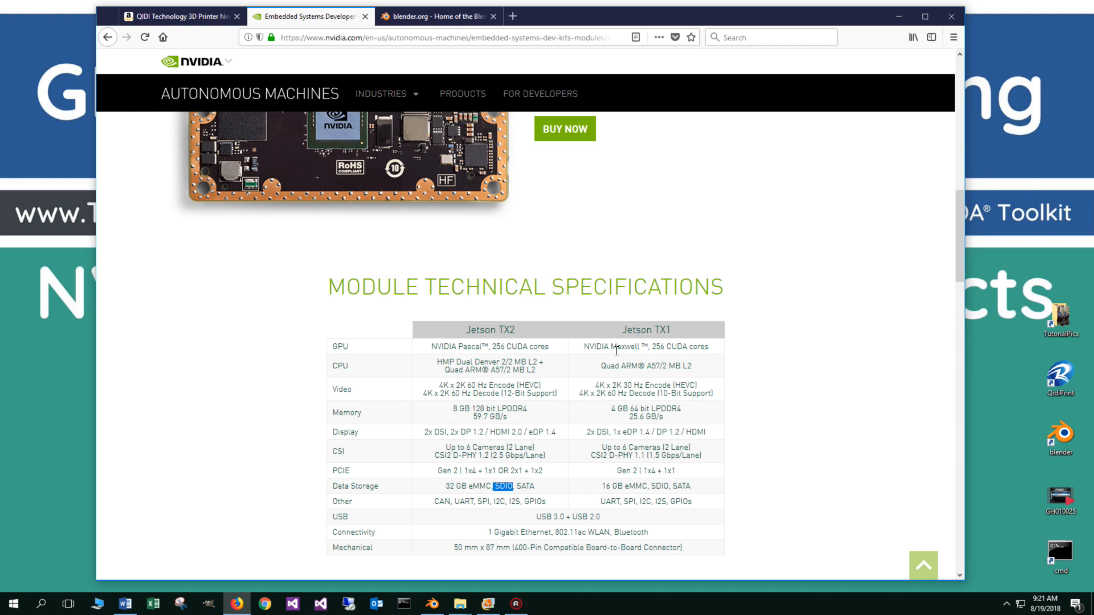
{"action": "scroll", "coordinate": [602, 345], "scroll_direction": "down", "scroll_amount": 5}
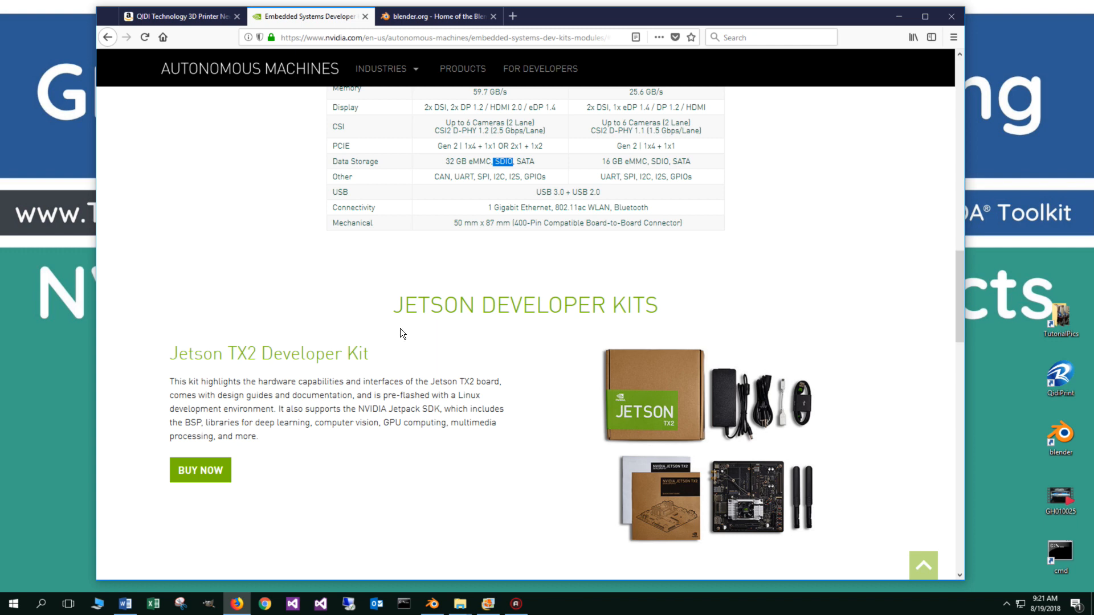
Review the QIDI printer Amazon listing, then bring up the blender.org page.
{"action": "left_click", "coordinate": [158, 16]}
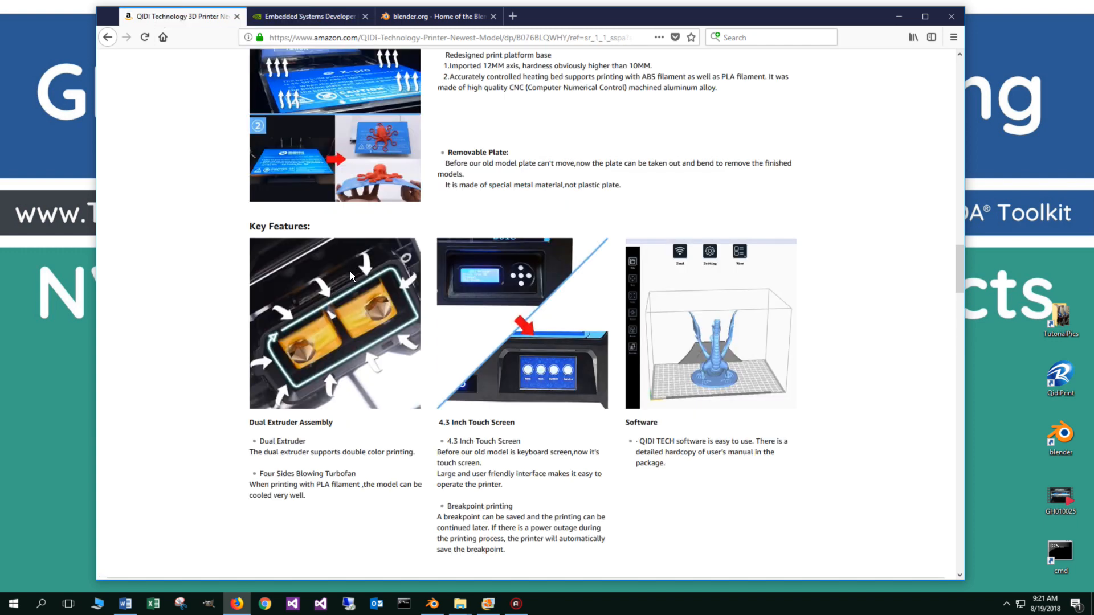
{"action": "left_click_drag", "start_coordinate": [960, 270], "coordinate": [964, 60]}
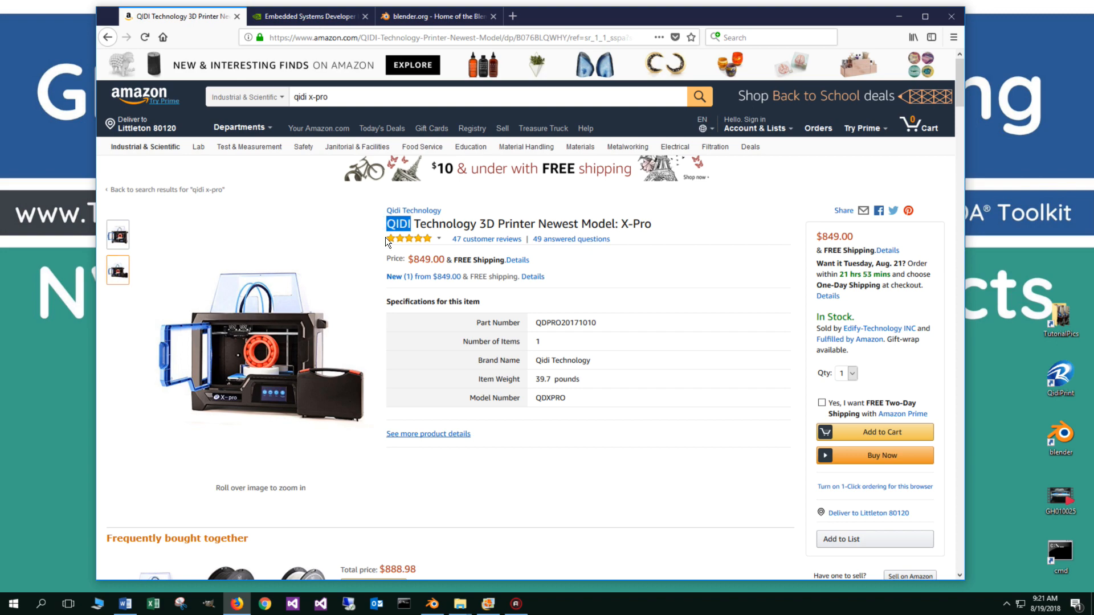
{"action": "mouse_move", "coordinate": [410, 238]}
{"action": "scroll", "coordinate": [658, 338], "scroll_direction": "down", "scroll_amount": 3}
{"action": "scroll", "coordinate": [681, 350], "scroll_direction": "down", "scroll_amount": 5}
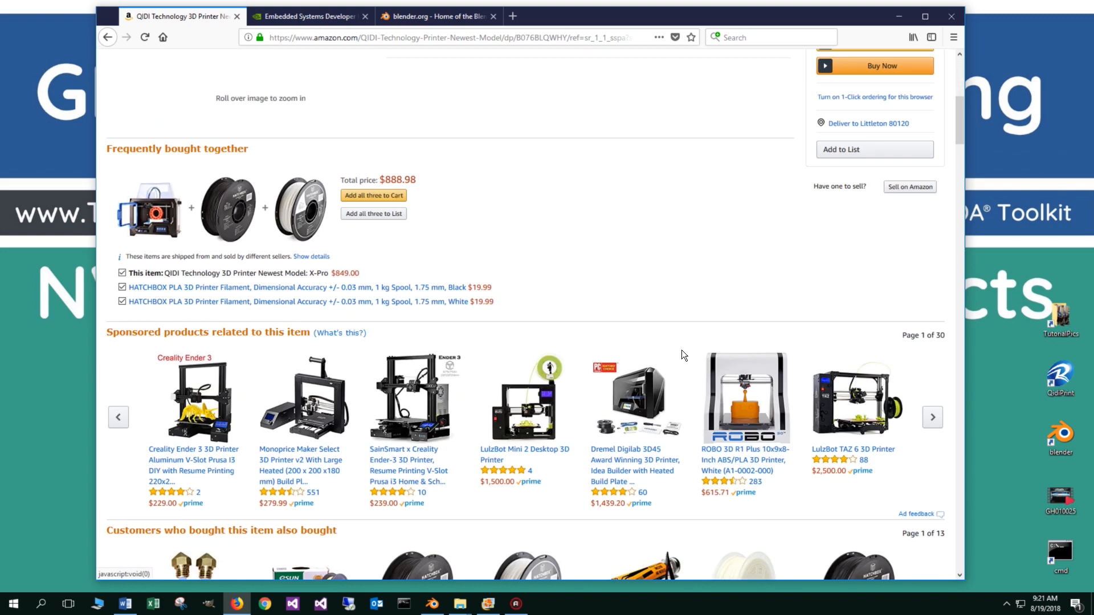
{"action": "scroll", "coordinate": [681, 349], "scroll_direction": "down", "scroll_amount": 4}
{"action": "scroll", "coordinate": [681, 352], "scroll_direction": "down", "scroll_amount": 4}
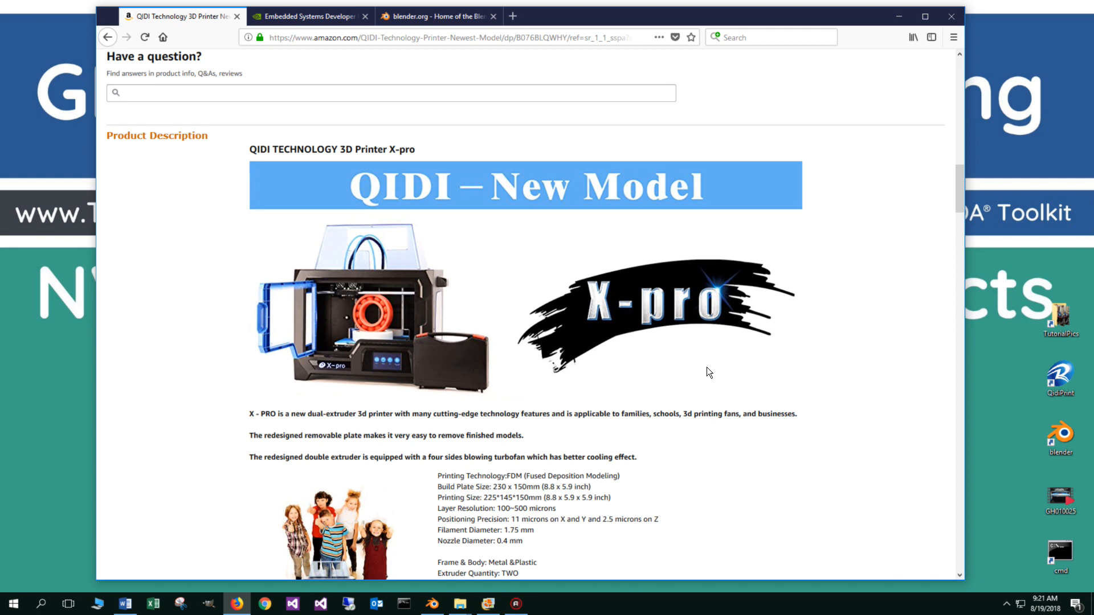
{"action": "scroll", "coordinate": [706, 368], "scroll_direction": "down", "scroll_amount": 3}
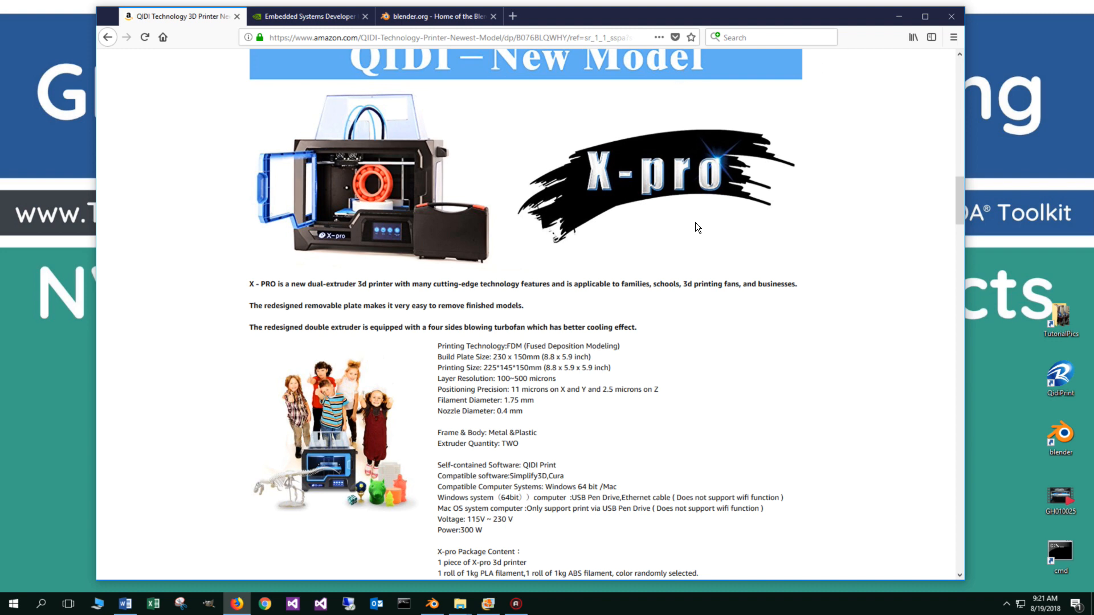
{"action": "left_click", "coordinate": [410, 17]}
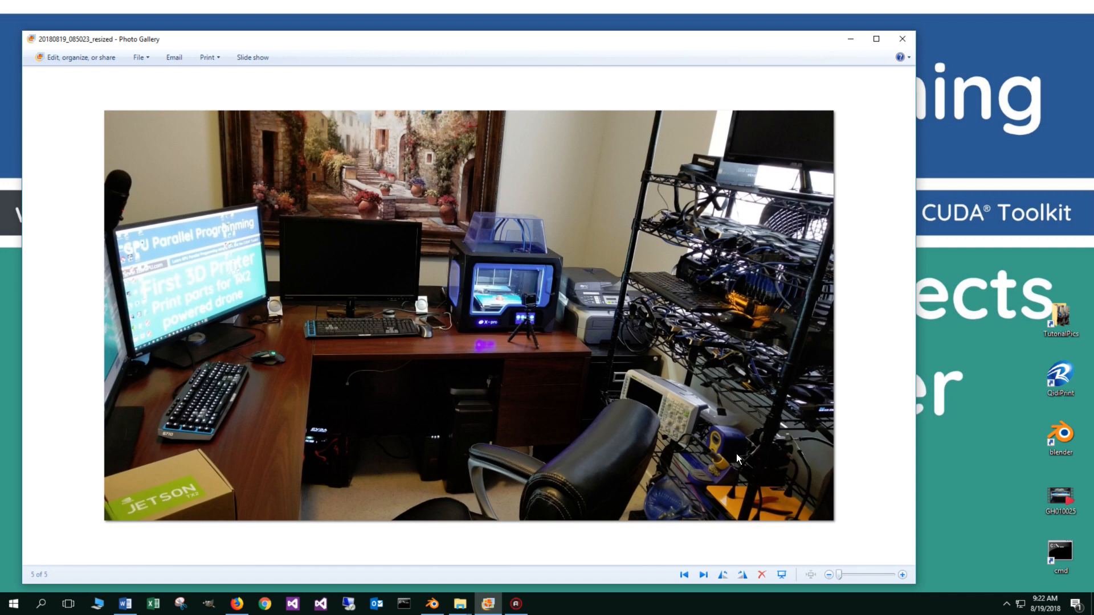
Advance the gallery from photo 5 of 5 to the printer close-up photo 1 of 5.
{"action": "left_click", "coordinate": [705, 575]}
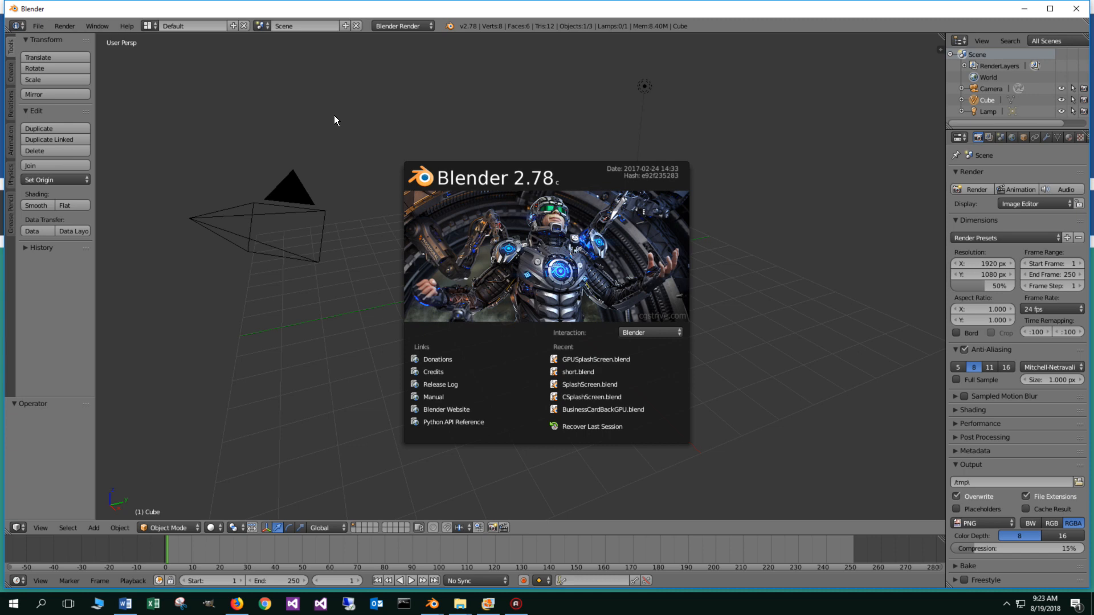
Dismiss the splash, delete the default cube and add an Ico Sphere mesh in its place.
{"action": "left_click", "coordinate": [346, 127]}
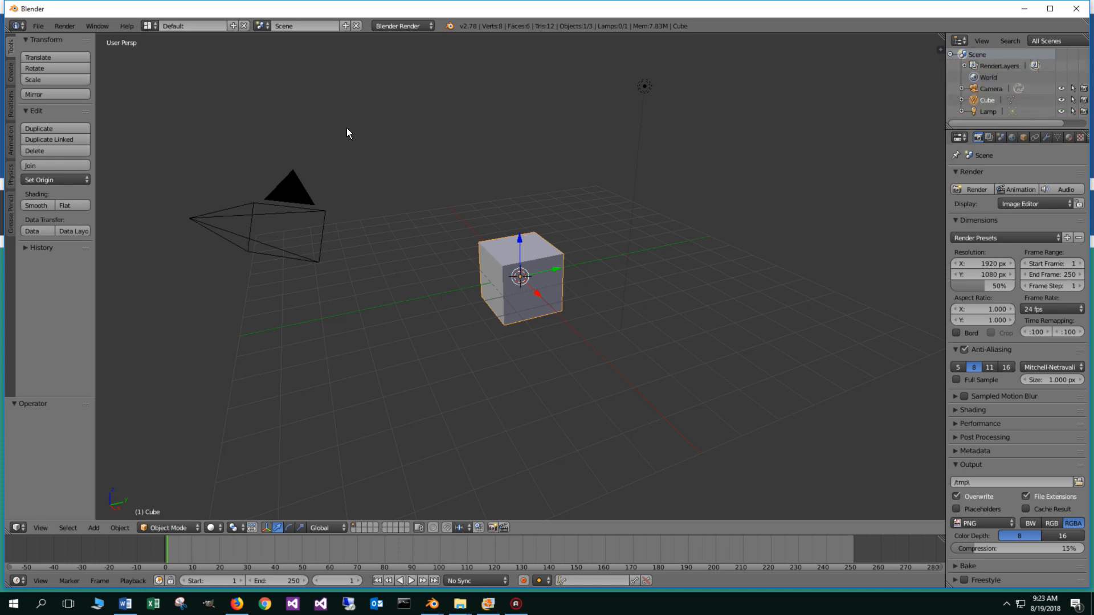
{"action": "key", "text": "x"}
{"action": "left_click", "coordinate": [432, 250]}
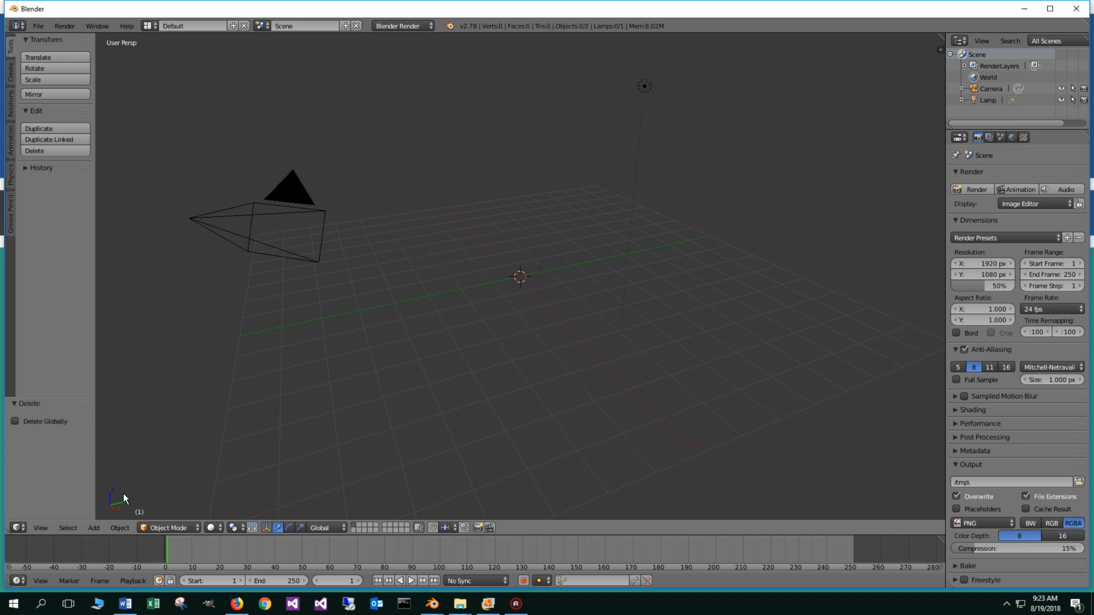
{"action": "left_click", "coordinate": [94, 528]}
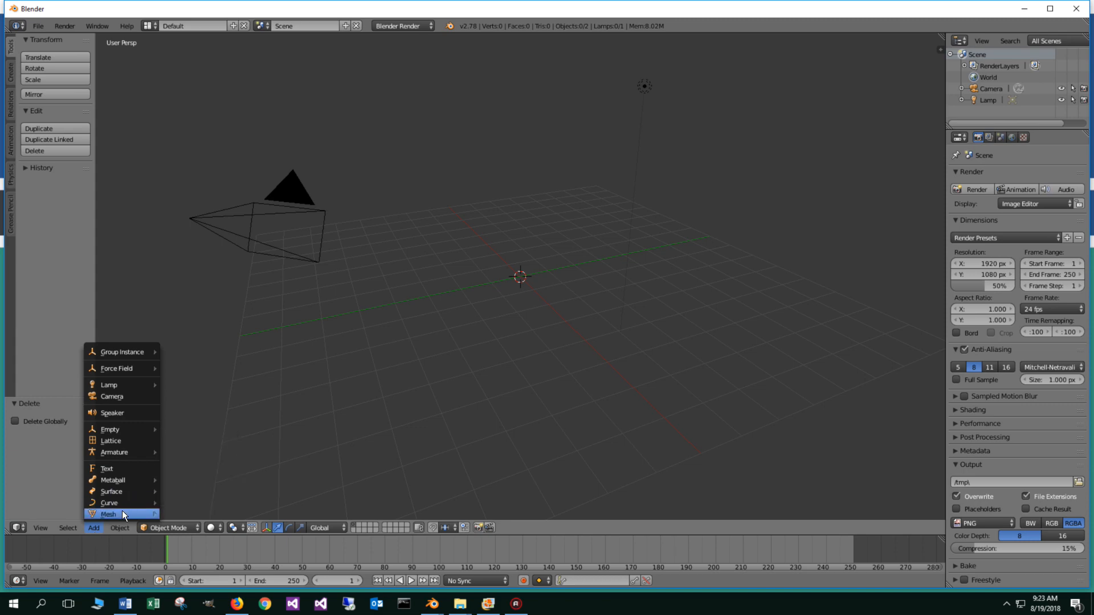
{"action": "mouse_move", "coordinate": [120, 513]}
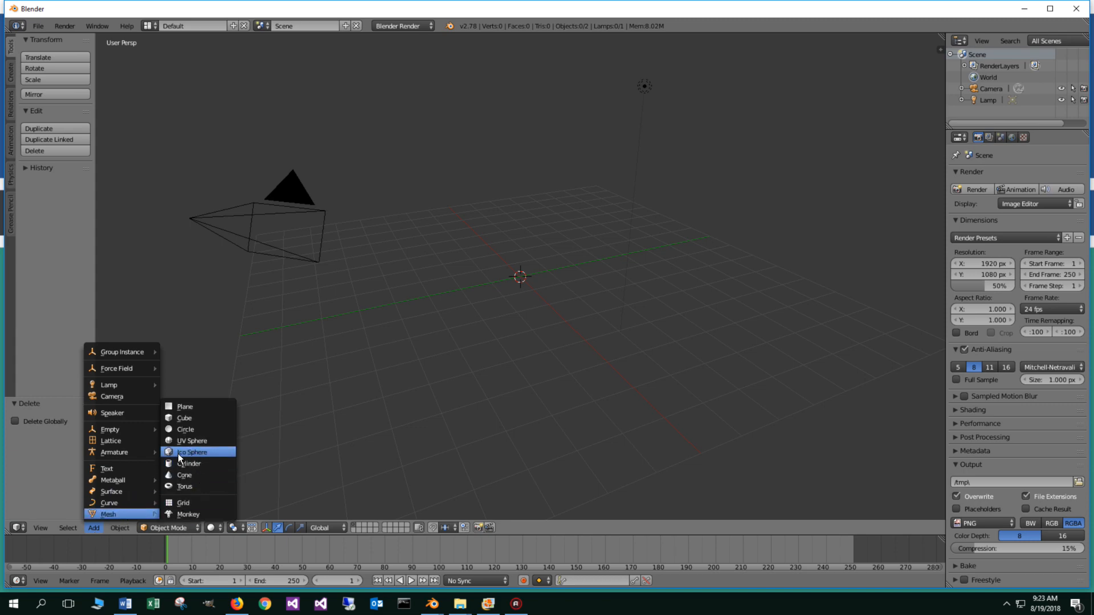
{"action": "left_click", "coordinate": [181, 452]}
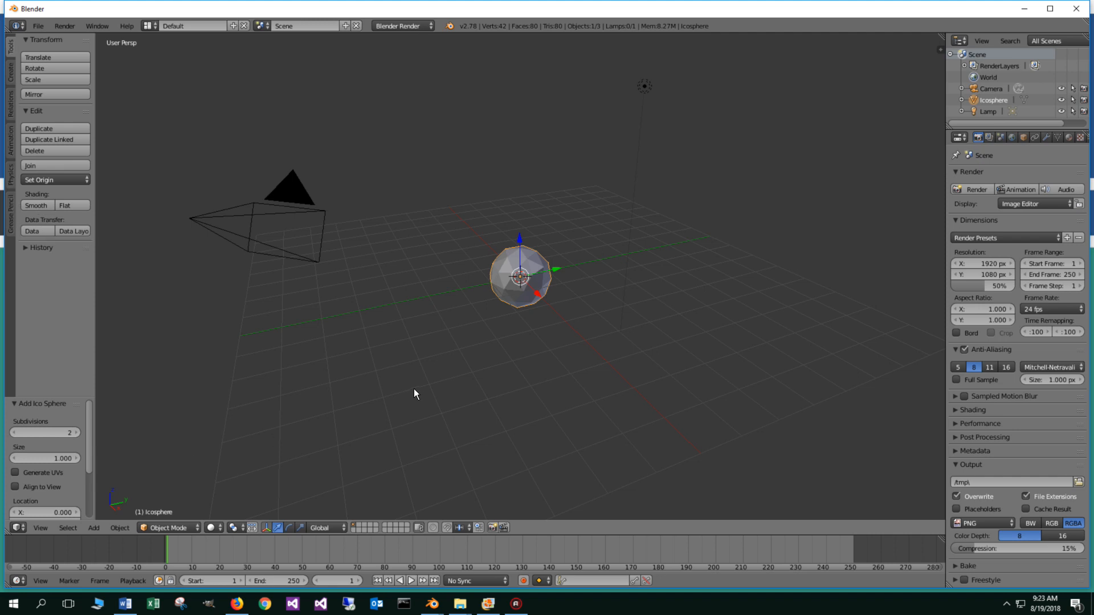
In side-view wireframe edit mode, box-select the icosphere's lower half and delete those vertices.
{"action": "key", "text": "KP_3"}
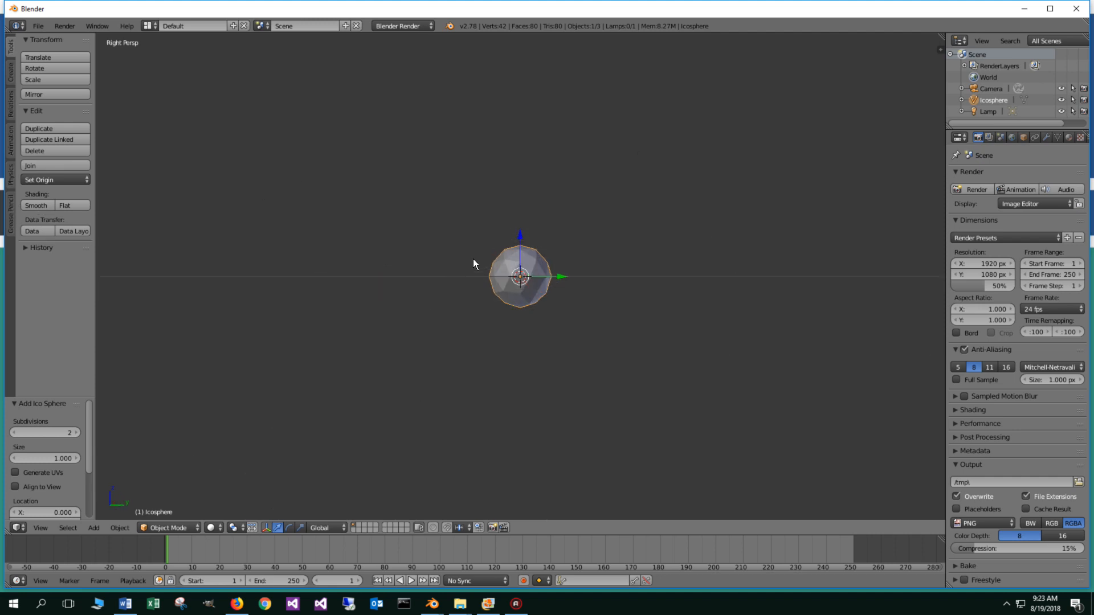
{"action": "scroll", "coordinate": [570, 280], "scroll_direction": "up", "scroll_amount": 4}
{"action": "scroll", "coordinate": [571, 278], "scroll_direction": "up", "scroll_amount": 2}
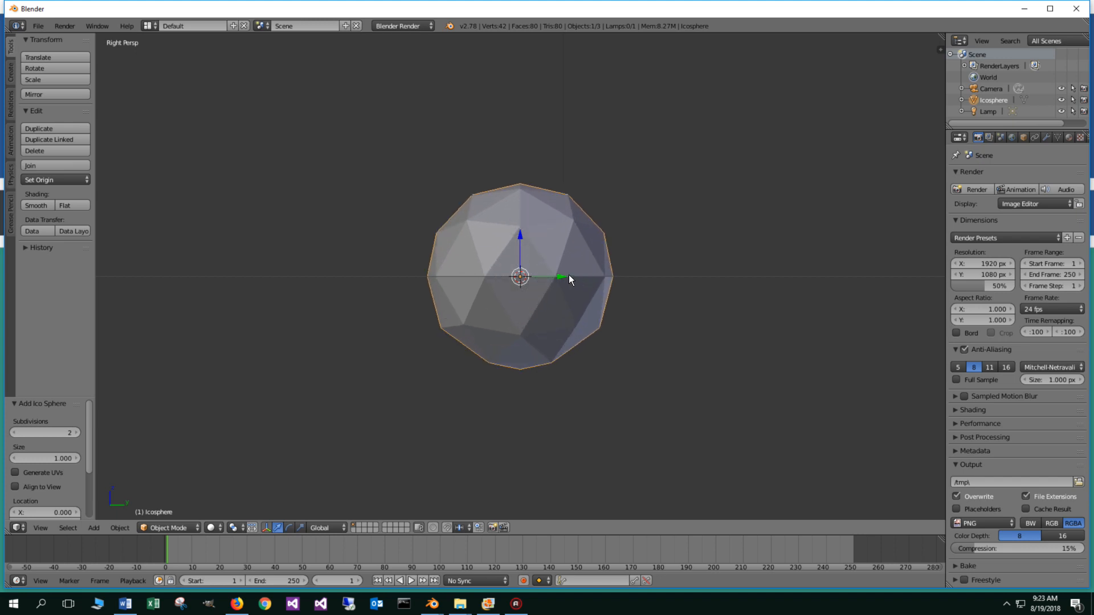
{"action": "scroll", "coordinate": [568, 274], "scroll_direction": "up", "scroll_amount": 2}
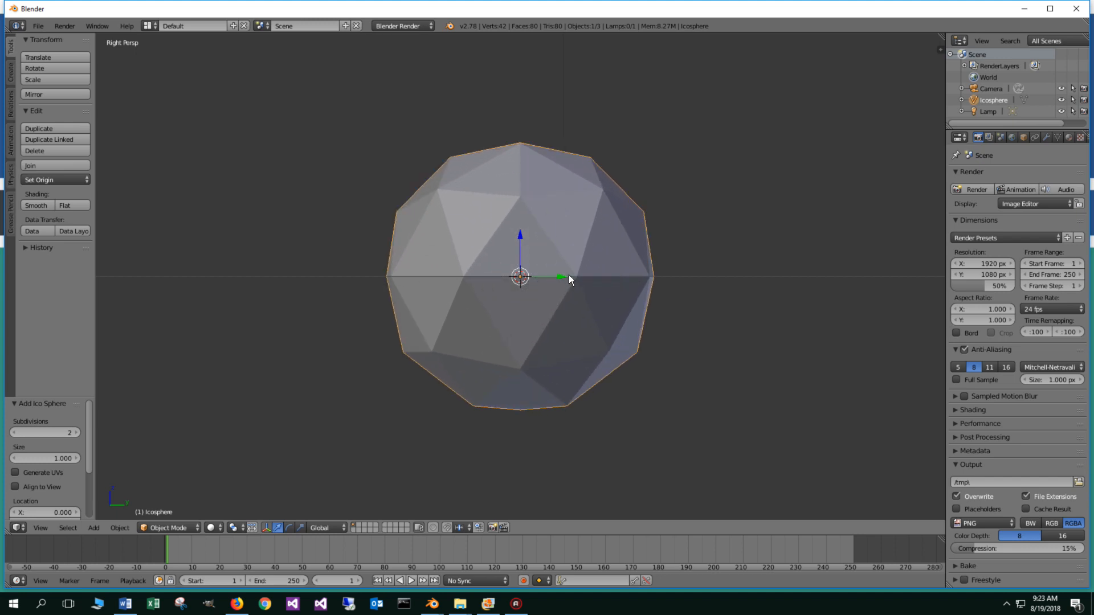
{"action": "key", "text": "z"}
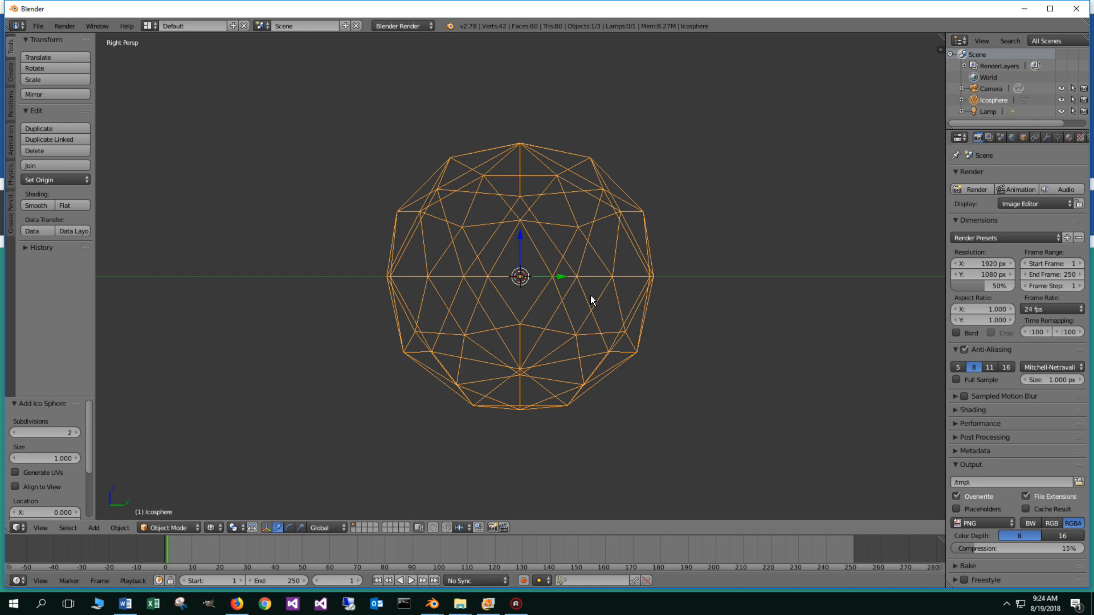
{"action": "key", "text": "Tab"}
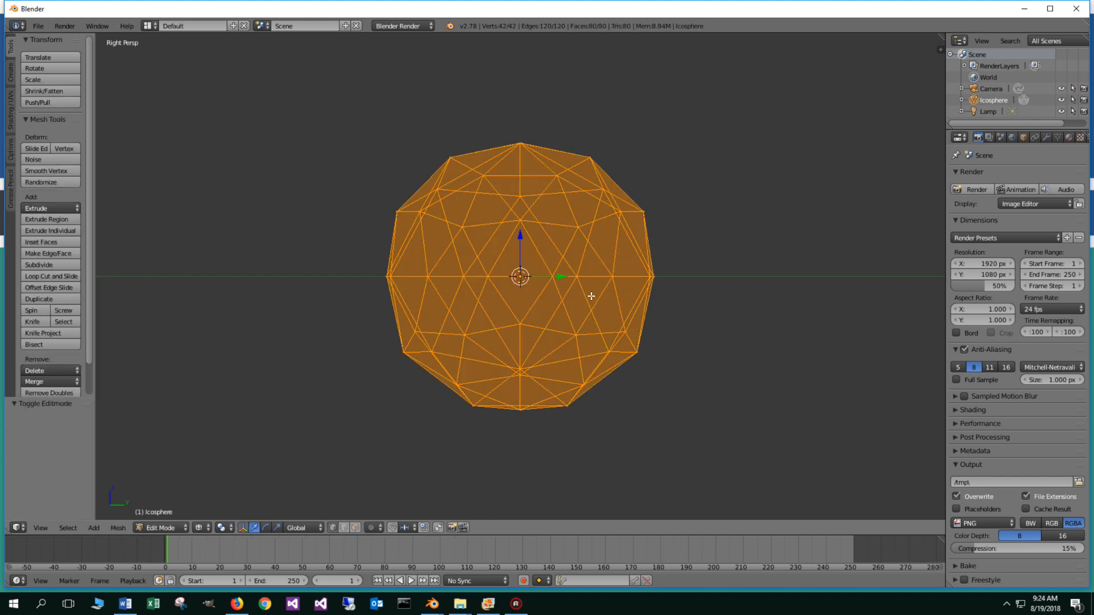
{"action": "key", "text": "a"}
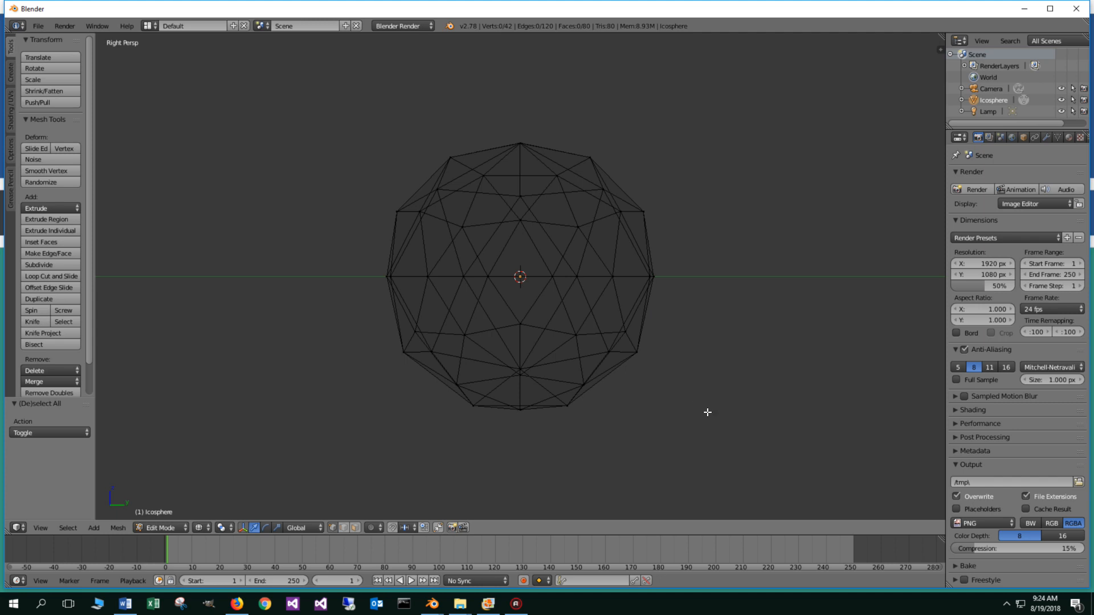
{"action": "key", "text": "b"}
{"action": "left_click_drag", "start_coordinate": [724, 436], "coordinate": [310, 319]}
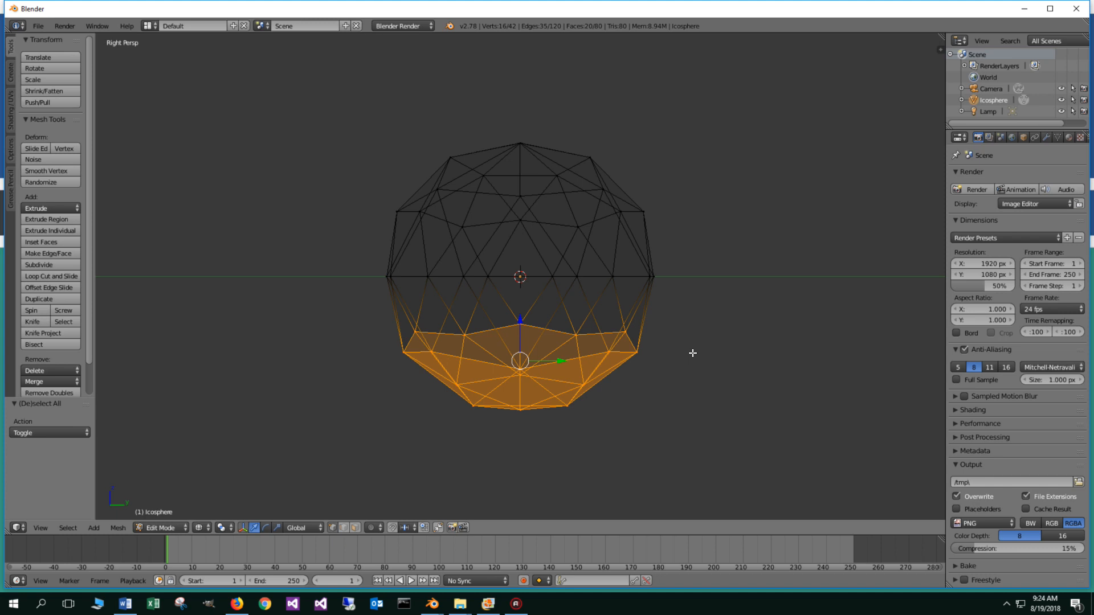
{"action": "key", "text": "x"}
{"action": "left_click", "coordinate": [692, 353]}
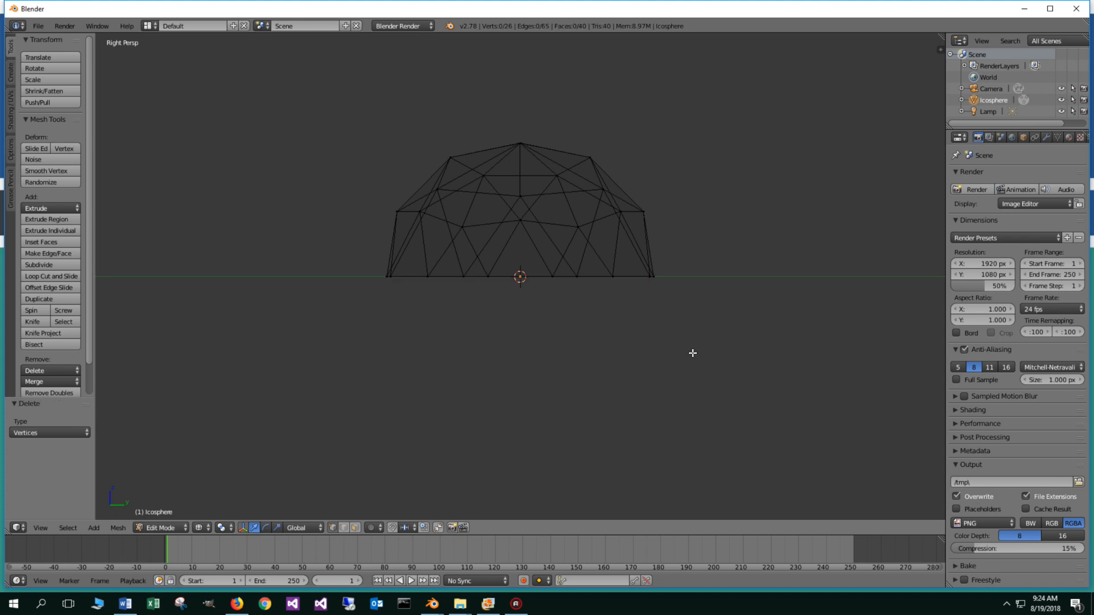
{"action": "key", "text": "z"}
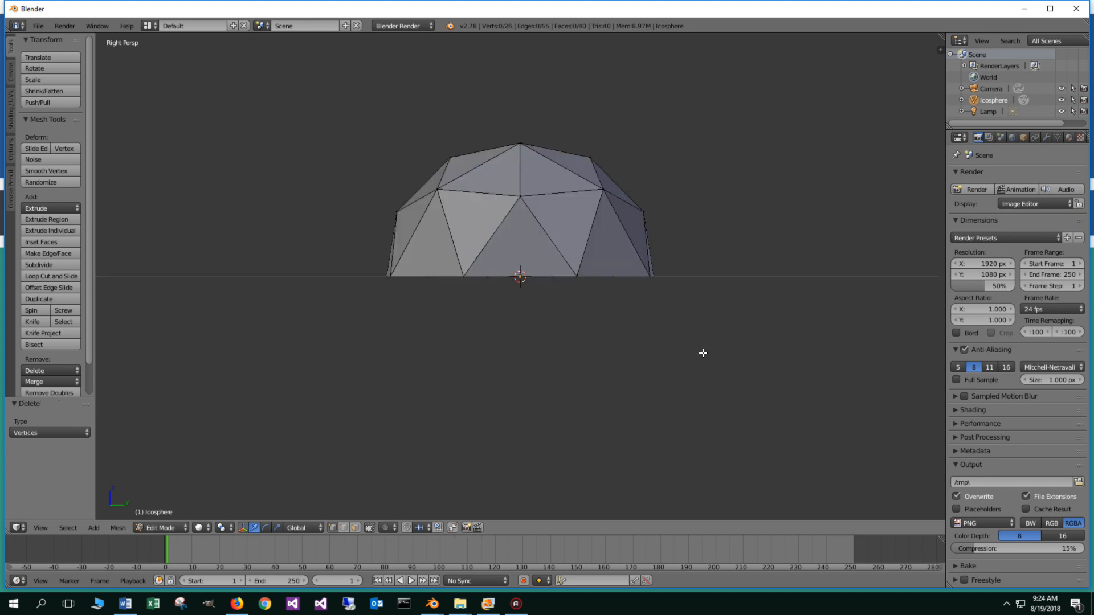
{"action": "key", "text": "Tab"}
Box-select the ring of vertices along the dome's open base and fill it with one face.
{"action": "mouse_move", "coordinate": [725, 332]}
{"action": "middle_mouse_down"}
{"action": "mouse_move", "coordinate": [747, 291]}
{"action": "mouse_move", "coordinate": [727, 267]}
{"action": "mouse_move", "coordinate": [679, 312]}
{"action": "mouse_move", "coordinate": [750, 298]}
{"action": "mouse_move", "coordinate": [747, 257]}
{"action": "mouse_move", "coordinate": [721, 243]}
{"action": "mouse_move", "coordinate": [674, 264]}
{"action": "mouse_move", "coordinate": [671, 305]}
{"action": "mouse_move", "coordinate": [639, 310]}
{"action": "mouse_move", "coordinate": [615, 333]}
{"action": "mouse_move", "coordinate": [640, 329]}
{"action": "middle_mouse_up"}
{"action": "key", "text": "KP_3"}
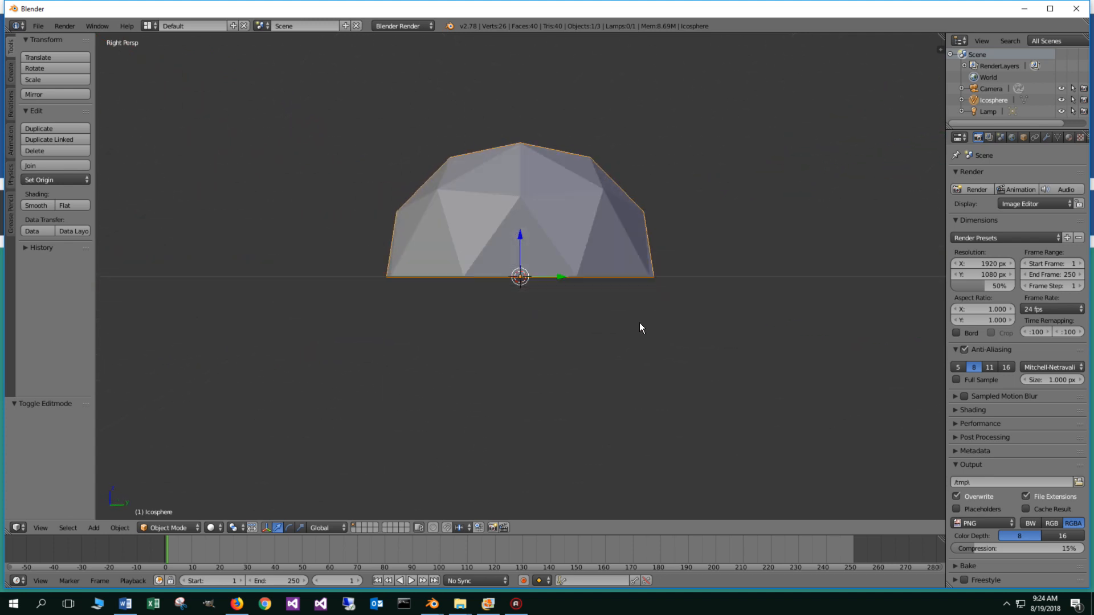
{"action": "key", "text": "z"}
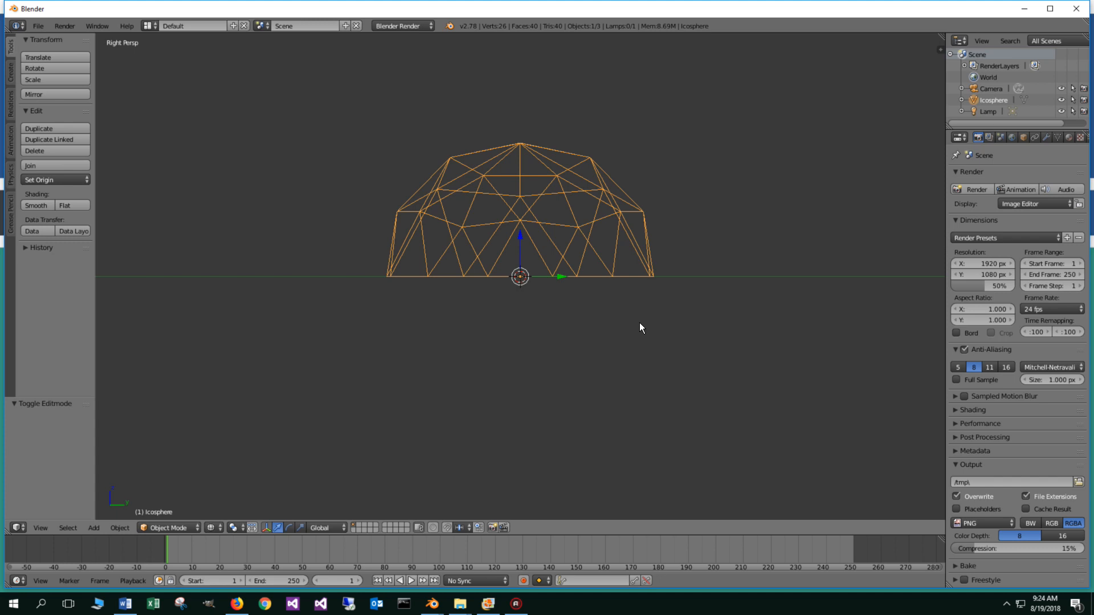
{"action": "key", "text": "Tab"}
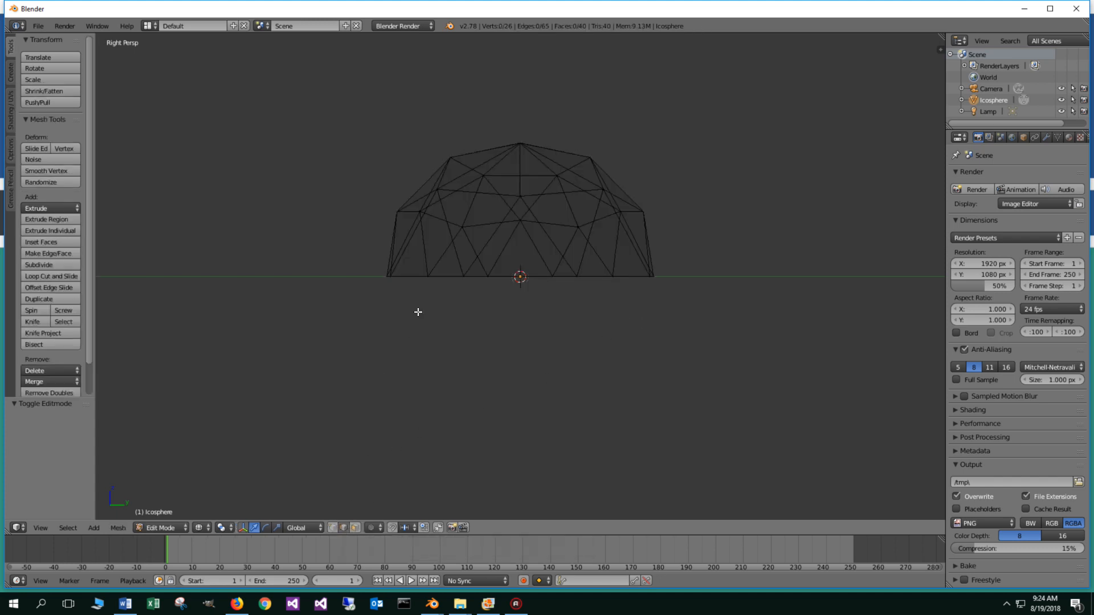
{"action": "key", "text": "b"}
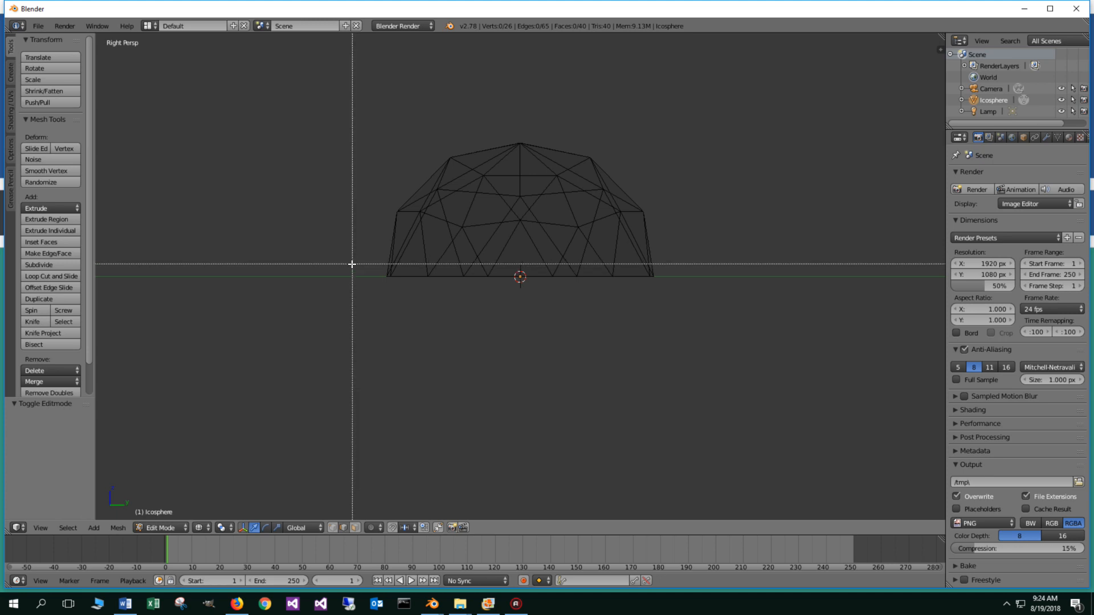
{"action": "left_click_drag", "start_coordinate": [352, 262], "coordinate": [723, 309]}
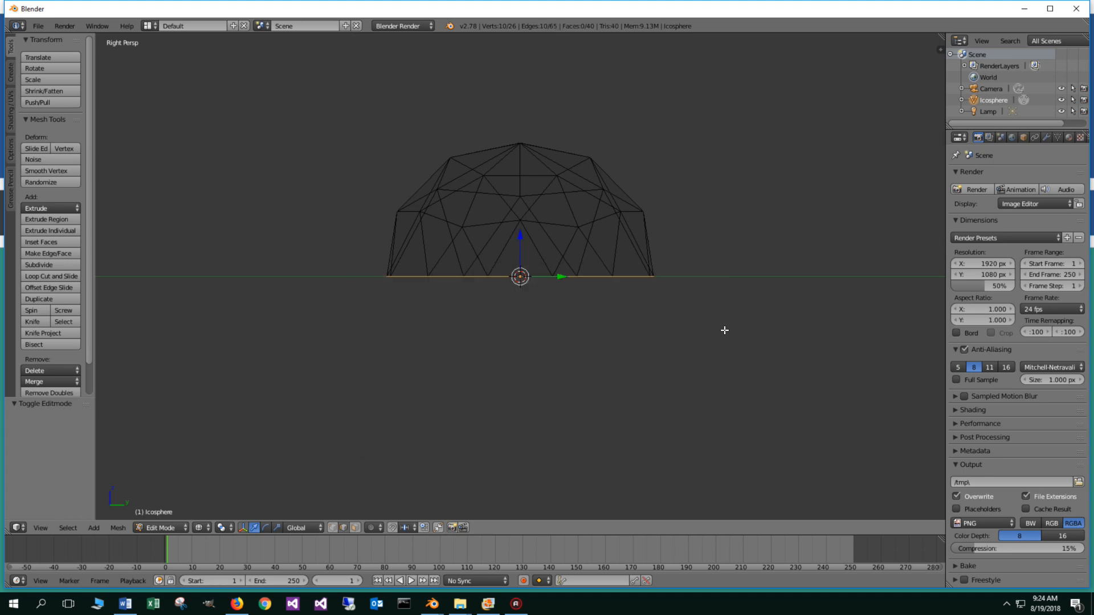
{"action": "middle_click_drag", "start_coordinate": [723, 330], "coordinate": [730, 306]}
{"action": "key", "text": "f"}
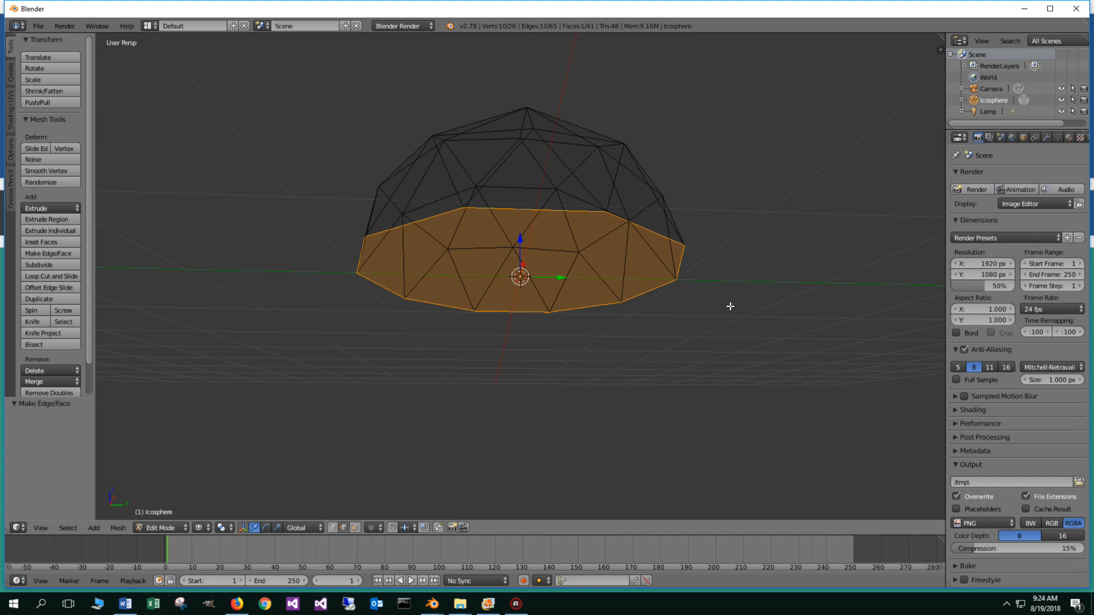
Return to solid object mode and orbit to inspect the closed dome.
{"action": "key", "text": "Tab"}
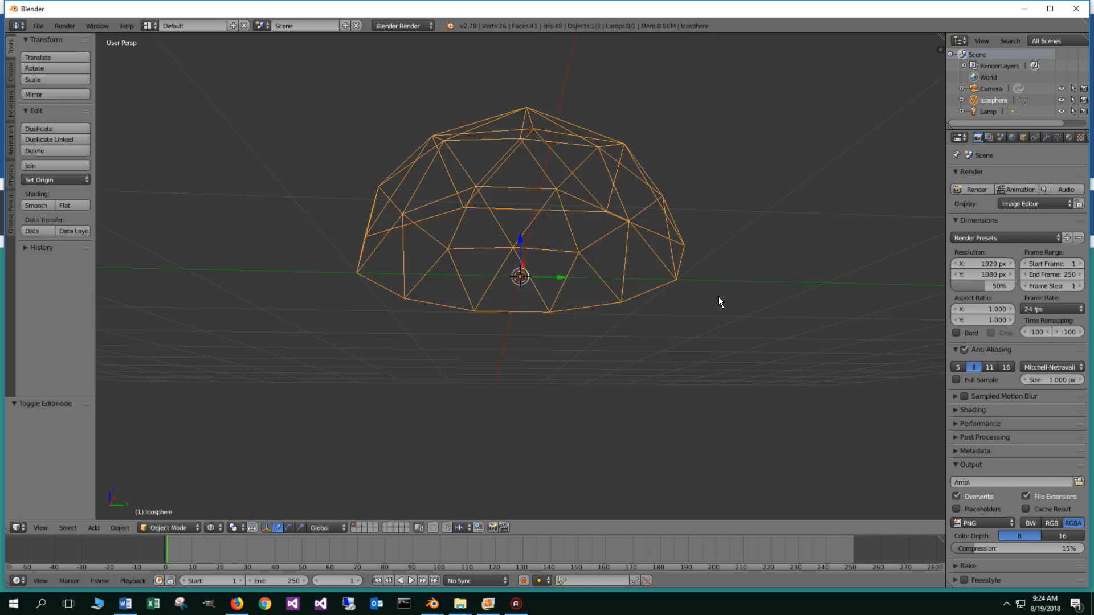
{"action": "key", "text": "z"}
{"action": "mouse_move", "coordinate": [738, 255]}
{"action": "middle_mouse_down"}
{"action": "mouse_move", "coordinate": [701, 322]}
{"action": "mouse_move", "coordinate": [670, 252]}
{"action": "mouse_move", "coordinate": [744, 211]}
{"action": "mouse_move", "coordinate": [712, 190]}
{"action": "mouse_move", "coordinate": [662, 228]}
{"action": "mouse_move", "coordinate": [627, 293]}
{"action": "mouse_move", "coordinate": [660, 319]}
{"action": "mouse_move", "coordinate": [731, 273]}
{"action": "mouse_move", "coordinate": [737, 249]}
{"action": "mouse_move", "coordinate": [683, 302]}
{"action": "middle_mouse_up"}
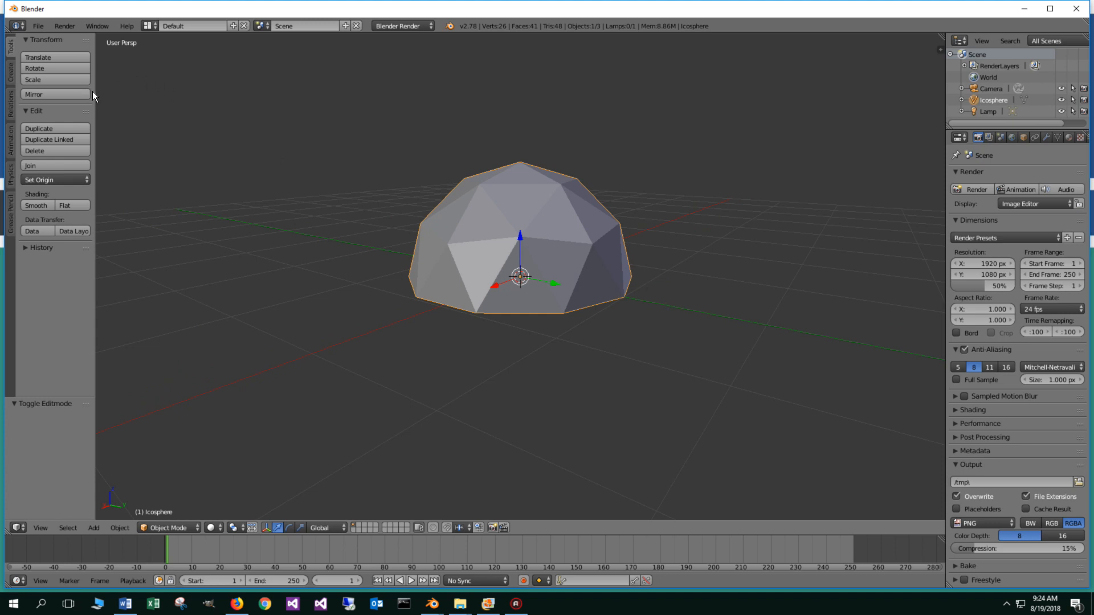
Export the dome as geodome.stl into C:\3DPrint via the STL exporter.
{"action": "left_click", "coordinate": [39, 26]}
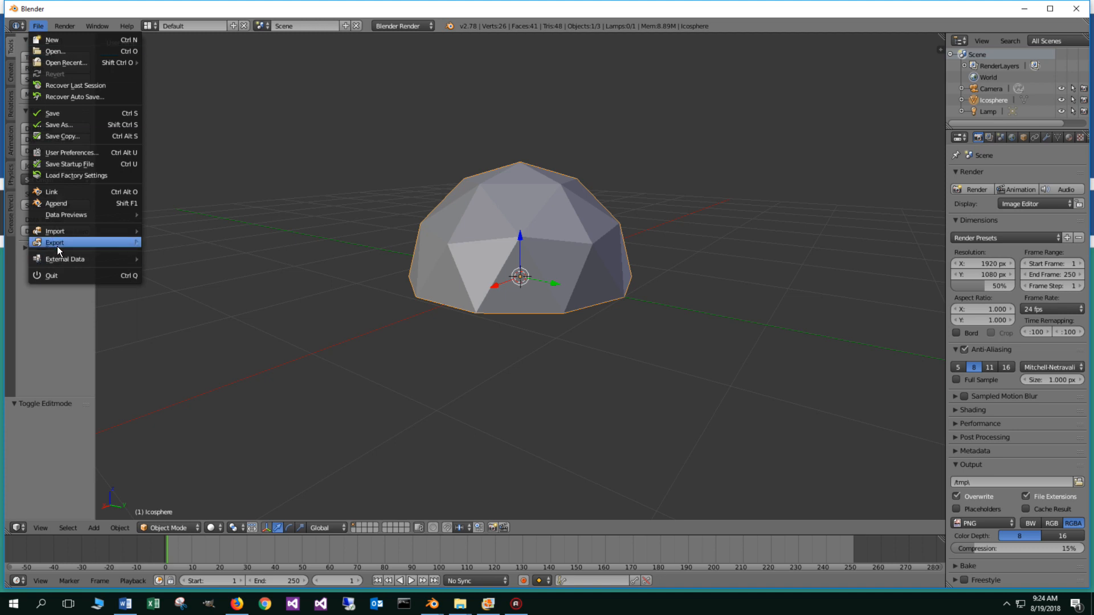
{"action": "mouse_move", "coordinate": [55, 242]}
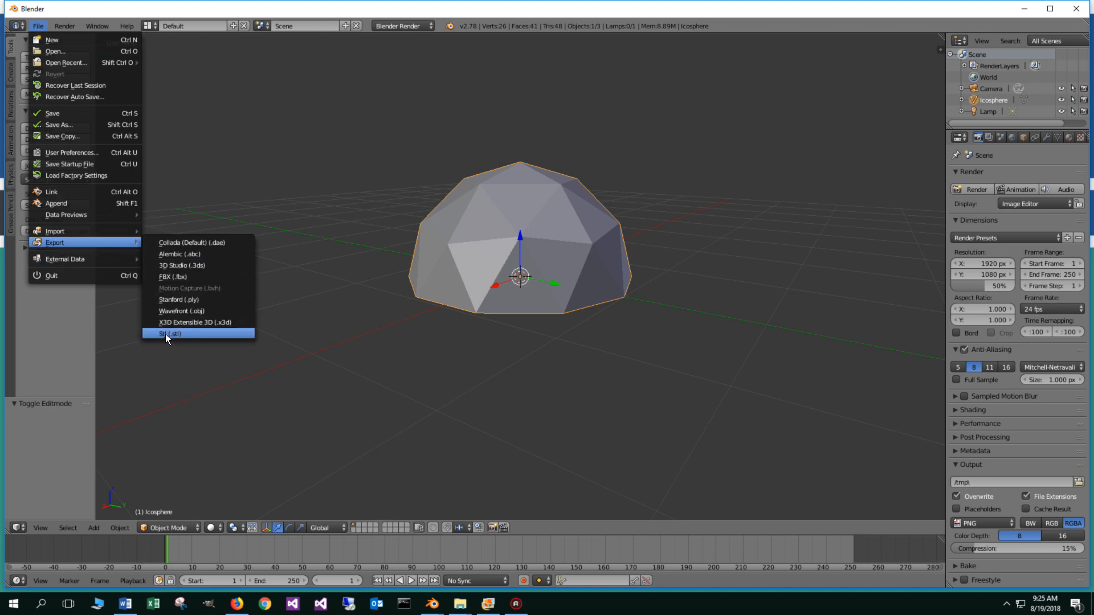
{"action": "left_click", "coordinate": [166, 334]}
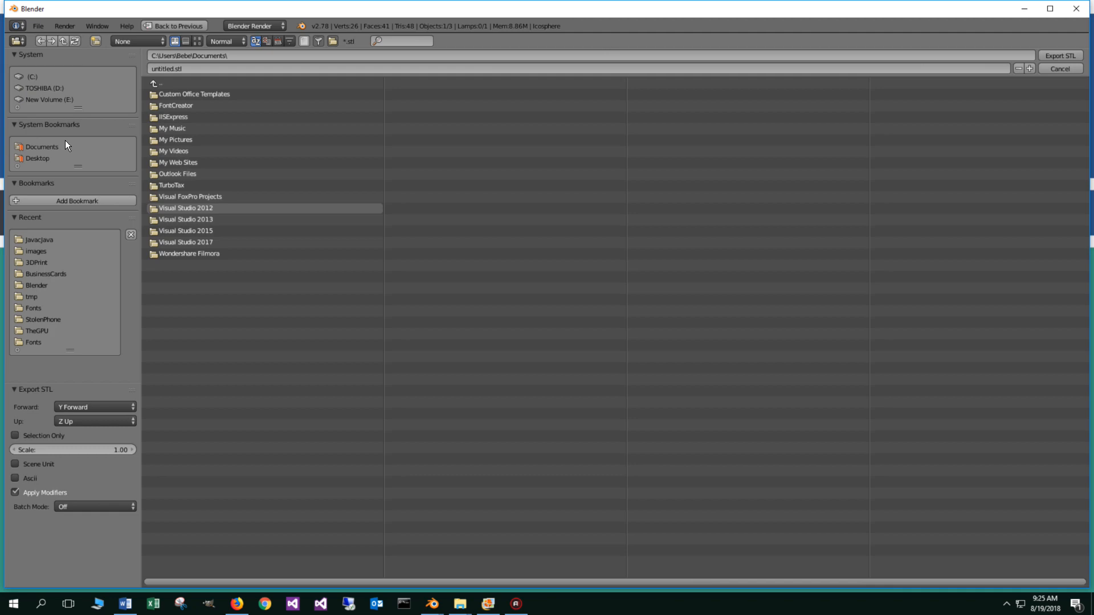
{"action": "left_click", "coordinate": [26, 76]}
{"action": "left_click", "coordinate": [171, 117]}
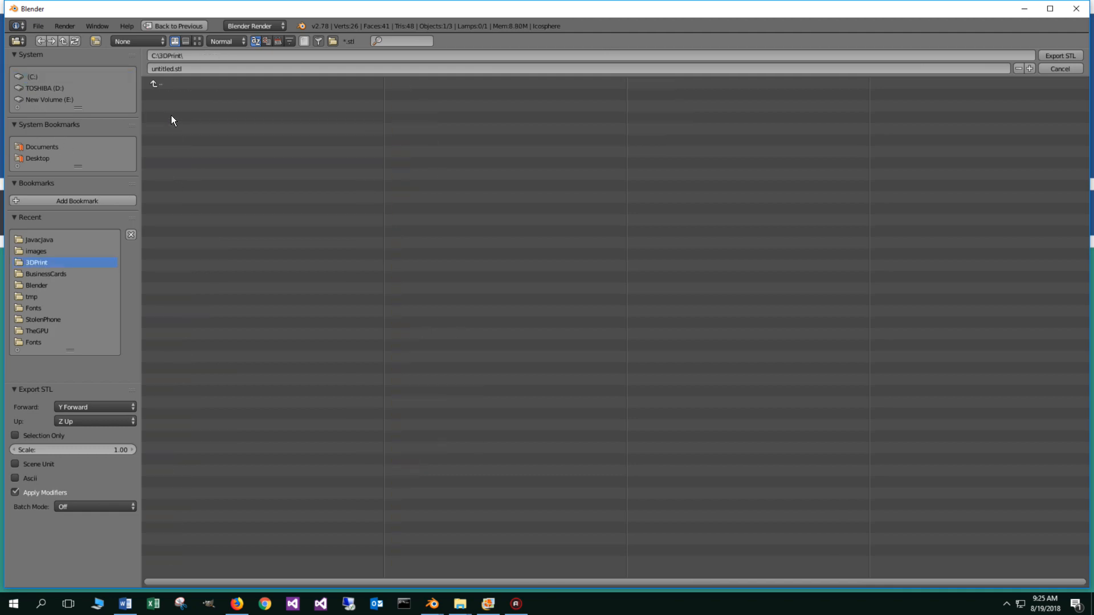
{"action": "left_click", "coordinate": [194, 69]}
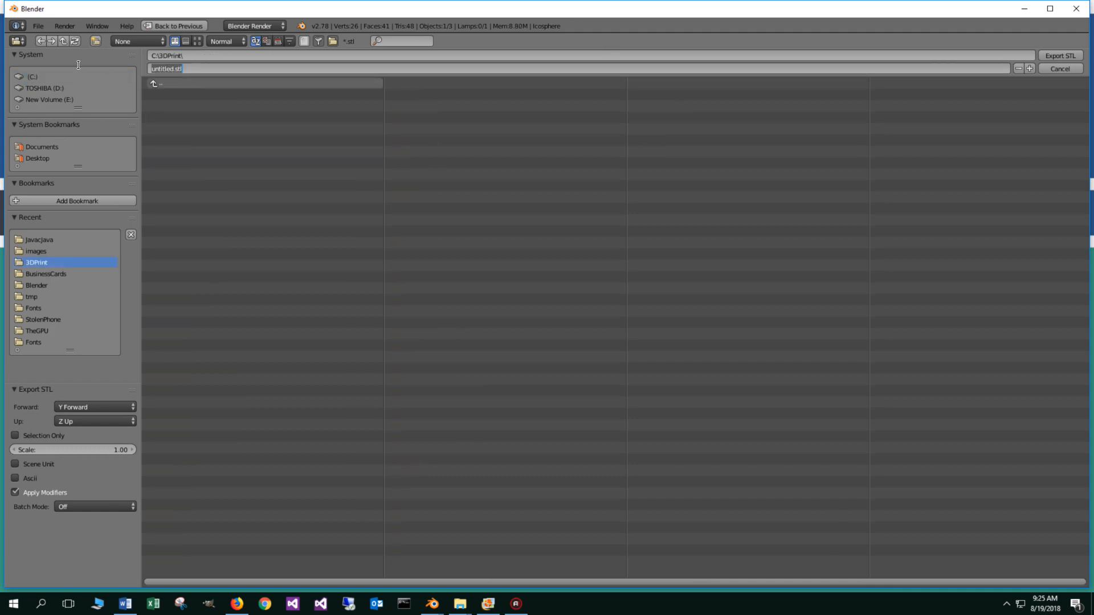
{"action": "type", "text": "geodo"}
{"action": "type", "text": "me.stl"}
{"action": "left_click", "coordinate": [1059, 57]}
{"action": "left_click", "coordinate": [1056, 55]}
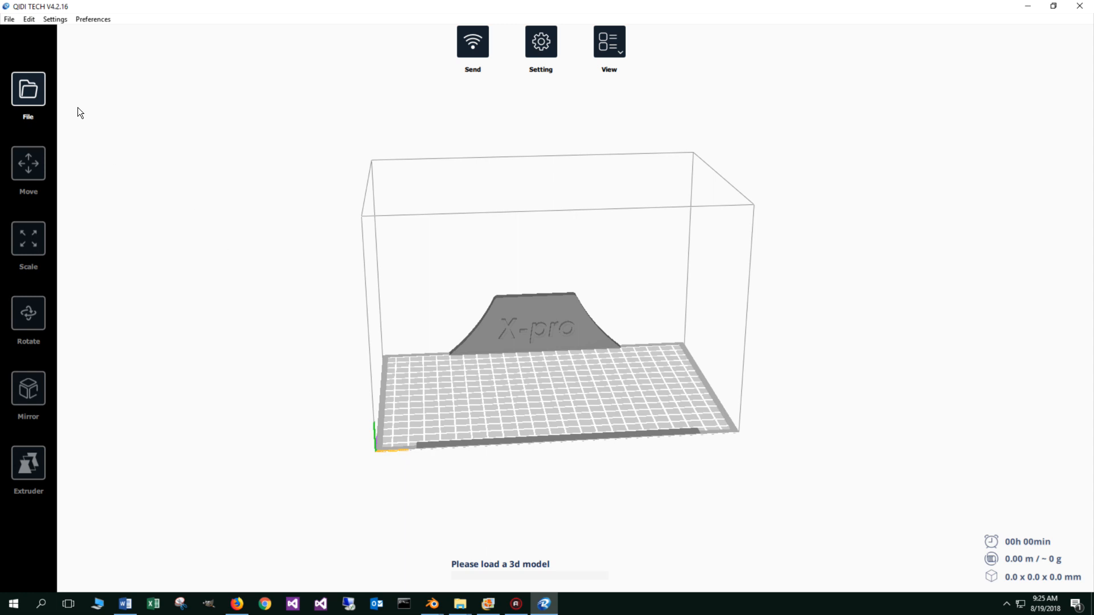
Import geodome.stl from C:\3DPrint onto the QIDI TECH build plate.
{"action": "left_click", "coordinate": [16, 91]}
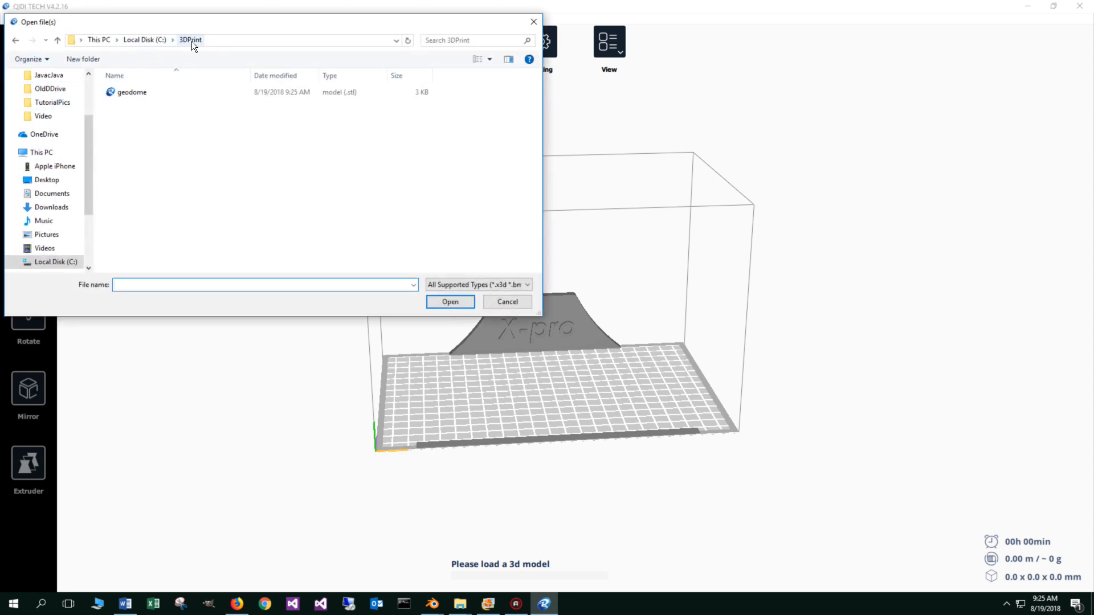
{"action": "double_click", "coordinate": [126, 93]}
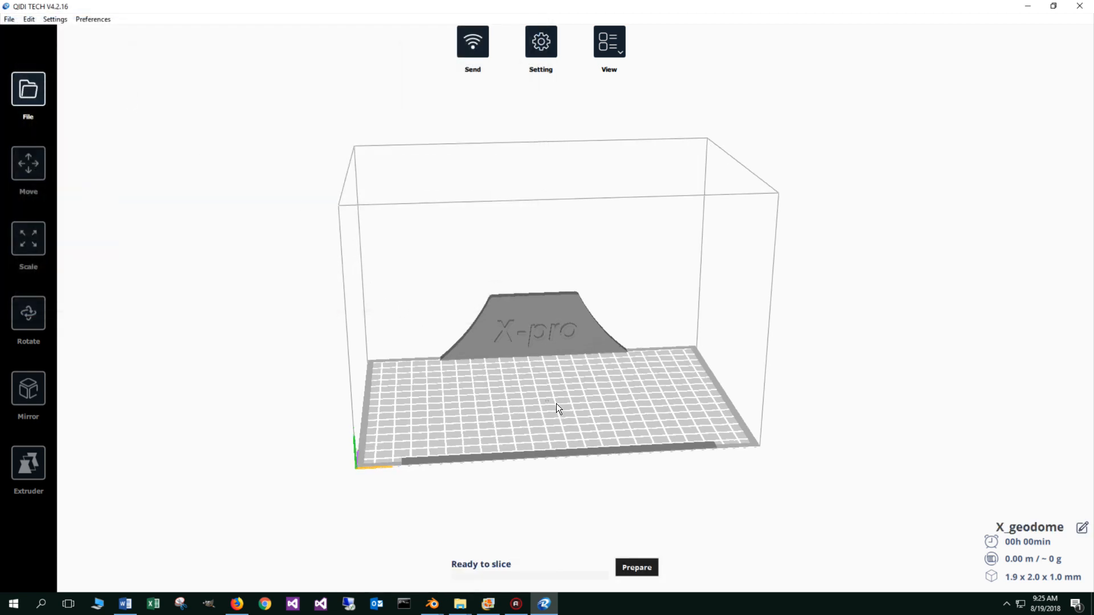
{"action": "scroll", "coordinate": [556, 404], "scroll_direction": "up", "scroll_amount": 3}
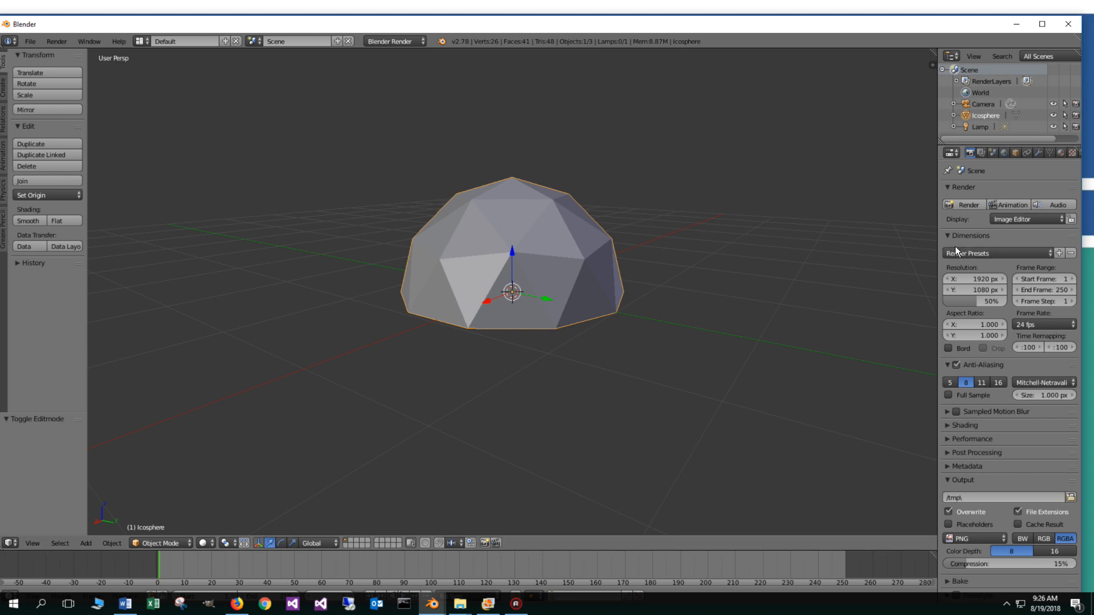
{"action": "scroll", "coordinate": [677, 270], "scroll_direction": "down", "scroll_amount": 1}
{"action": "scroll", "coordinate": [676, 270], "scroll_direction": "down", "scroll_amount": 1}
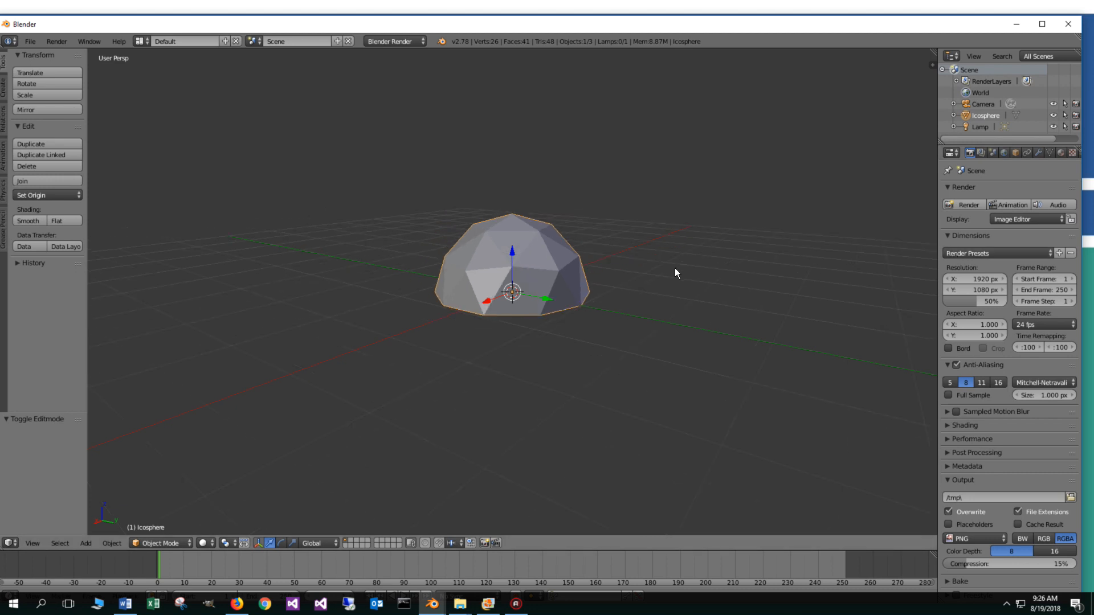
Switch to a top orthographic view of the dome and show the World settings.
{"action": "key", "text": "KP_2"}
{"action": "scroll", "coordinate": [672, 258], "scroll_direction": "down", "scroll_amount": 1}
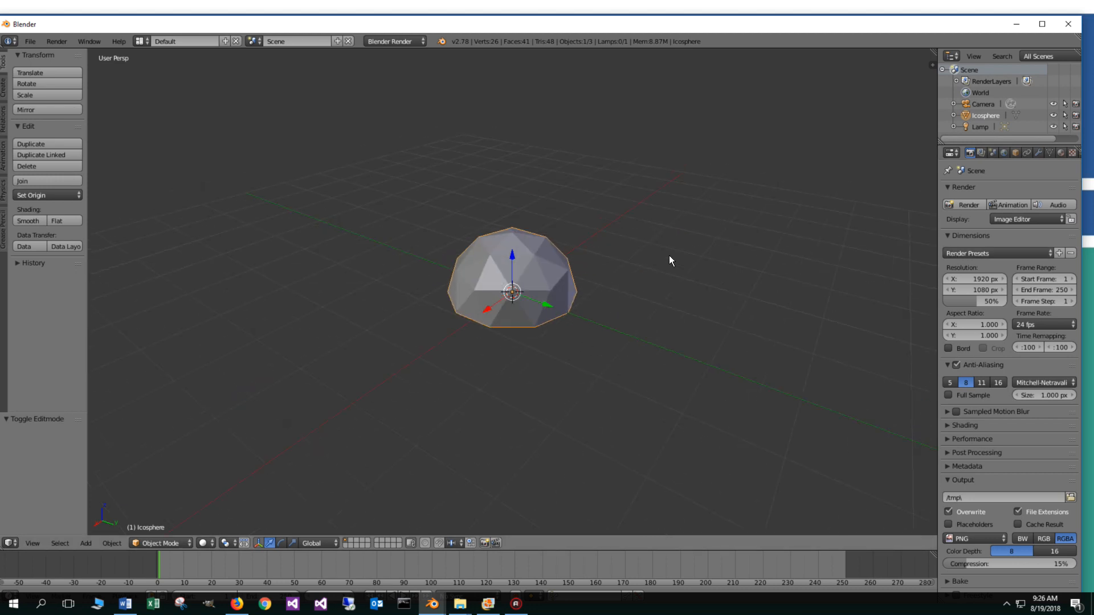
{"action": "scroll", "coordinate": [669, 256], "scroll_direction": "down", "scroll_amount": 1}
{"action": "scroll", "coordinate": [669, 255], "scroll_direction": "down", "scroll_amount": 1}
{"action": "key", "text": "KP_7"}
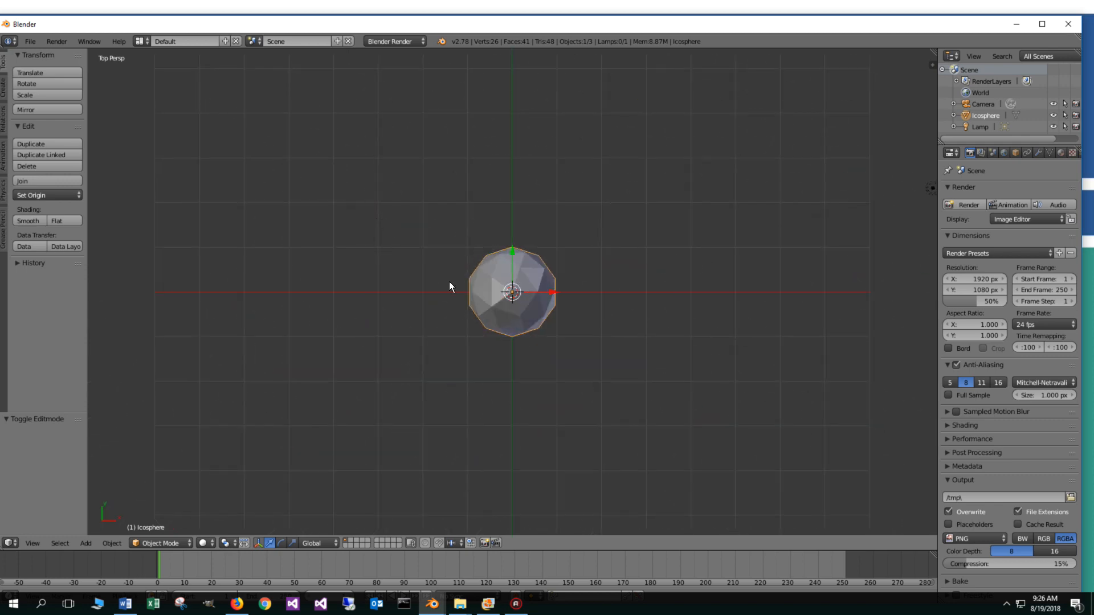
{"action": "key", "text": "KP_8"}
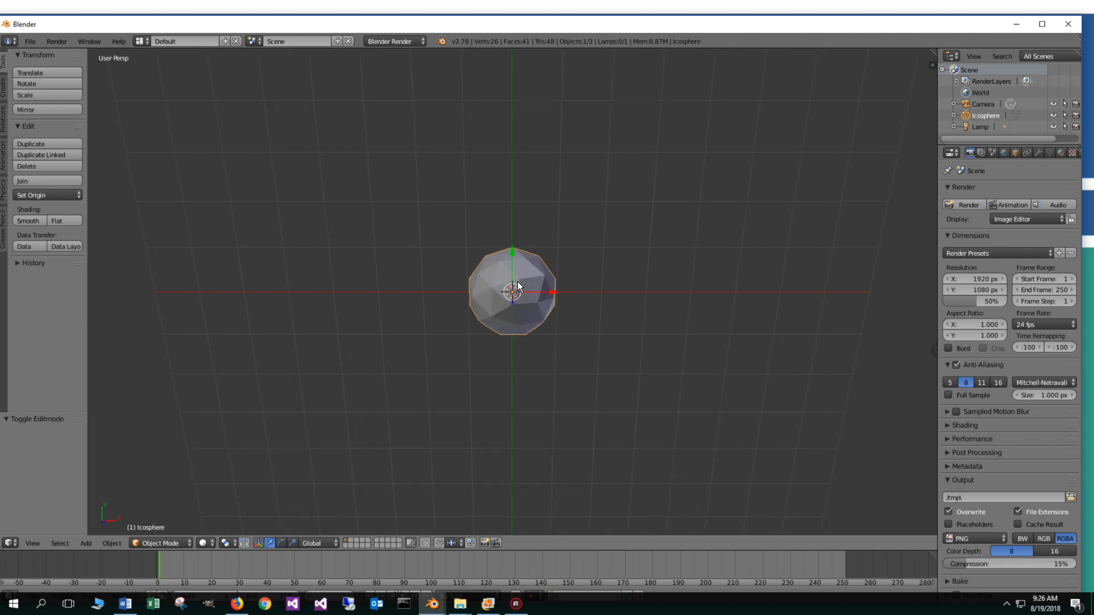
{"action": "key", "text": "KP_7"}
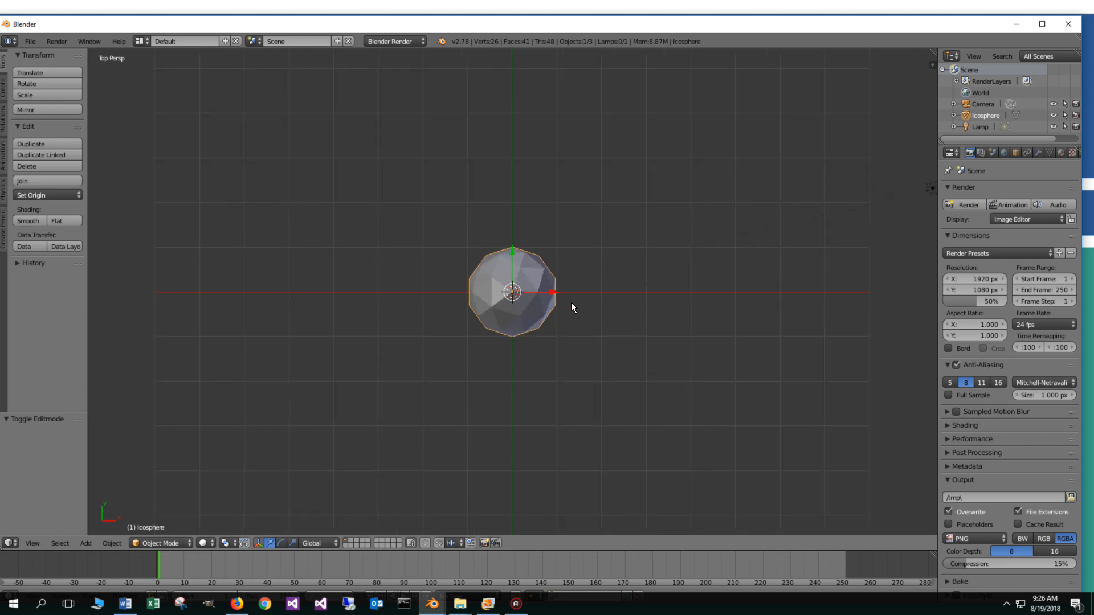
{"action": "key", "text": "KP_5"}
{"action": "left_click", "coordinate": [1005, 152]}
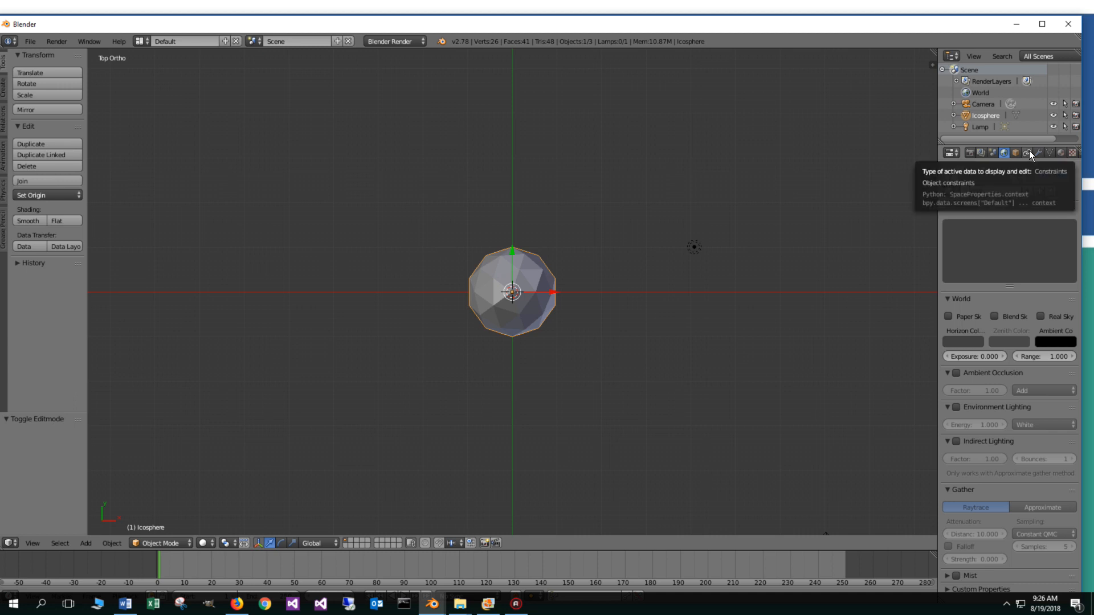
Set the scene units to the Millimeters preset with a unit scale of 1.
{"action": "left_click", "coordinate": [992, 152]}
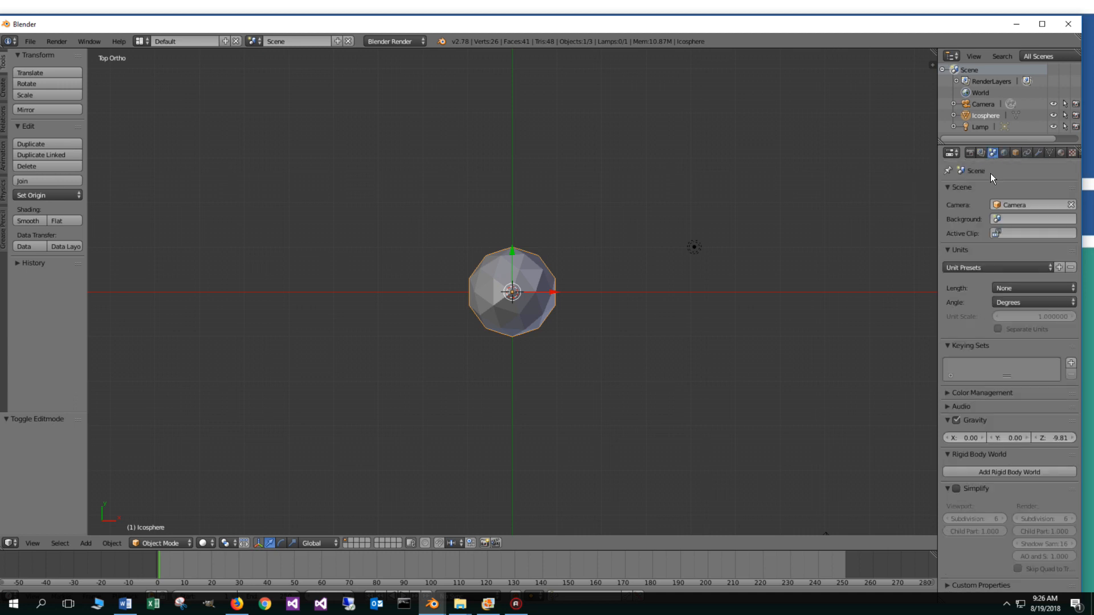
{"action": "left_click", "coordinate": [974, 269]}
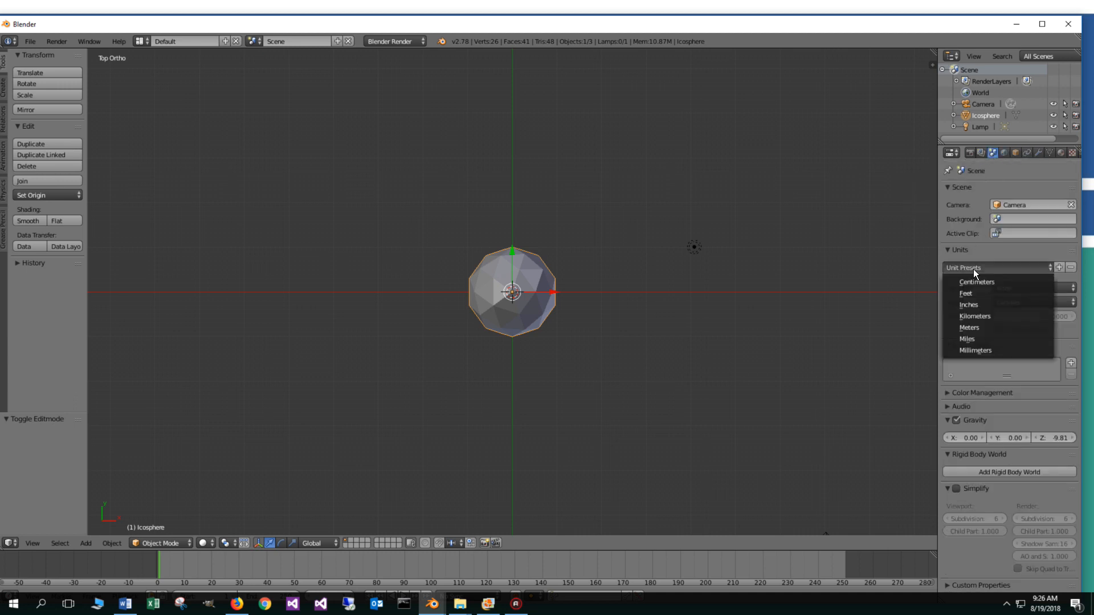
{"action": "left_click", "coordinate": [976, 351]}
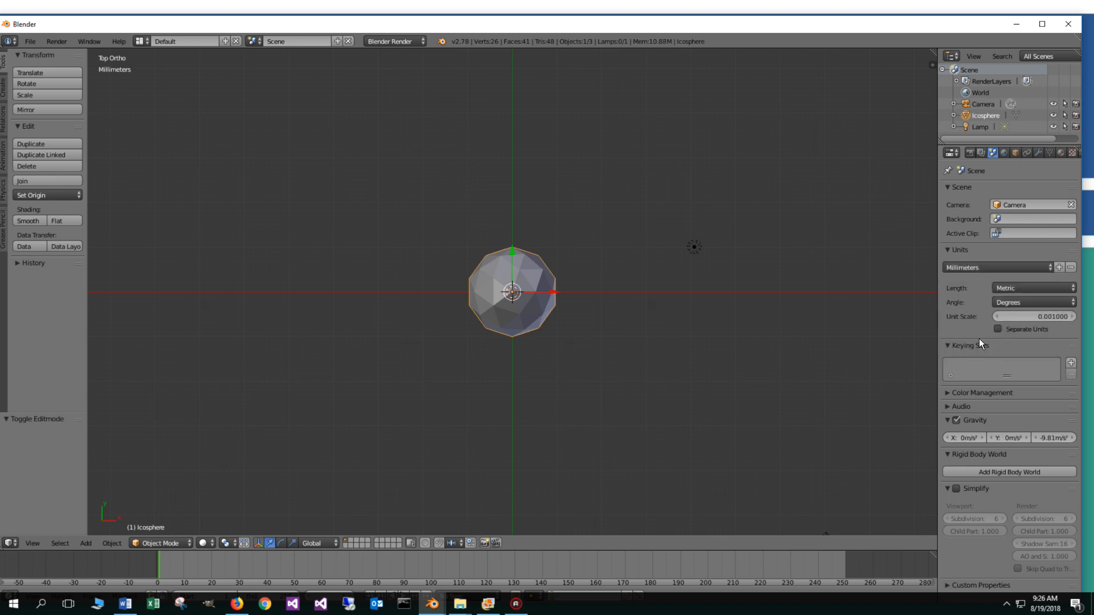
{"action": "left_click", "coordinate": [1050, 317]}
{"action": "type", "text": "1"}
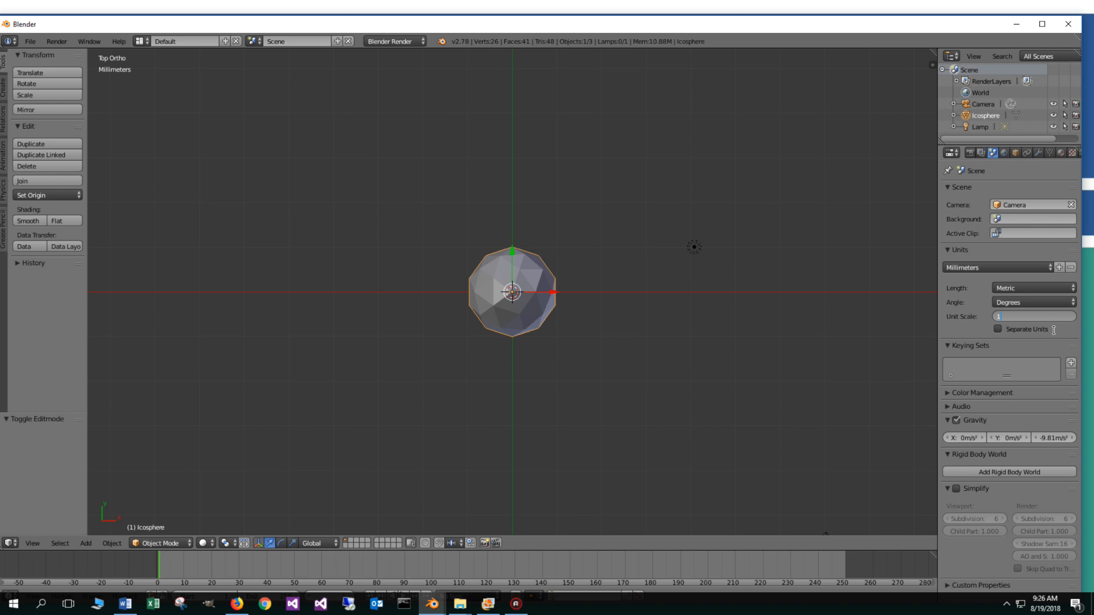
{"action": "key", "text": "Return"}
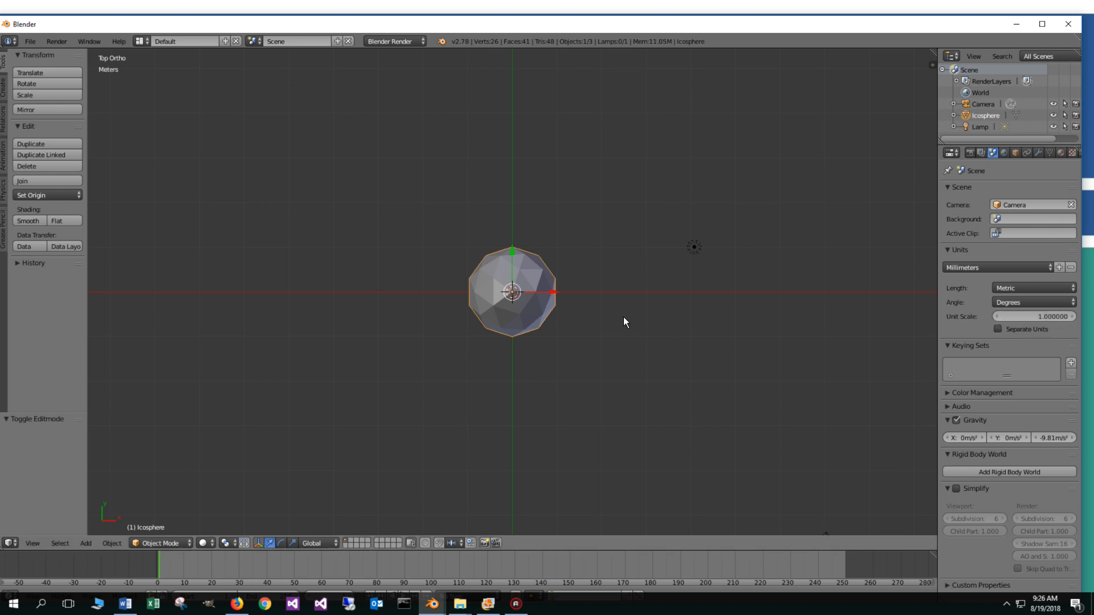
Set the dome's dimensions to X 40, Y 40, Z 20 in the N-panel and view it from the right.
{"action": "left_click", "coordinate": [930, 55]}
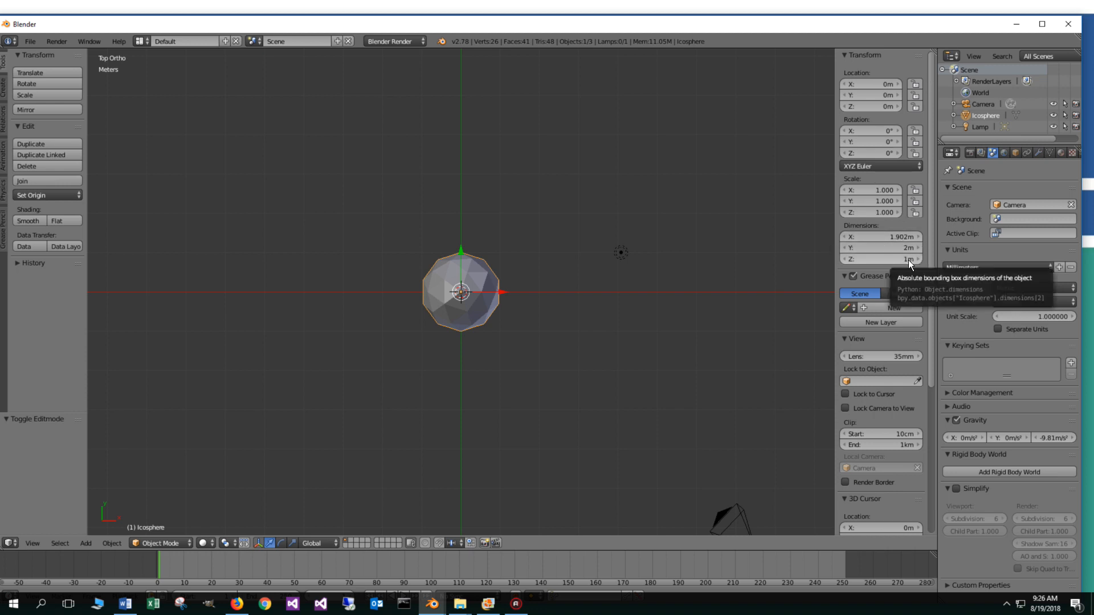
{"action": "left_click", "coordinate": [896, 236]}
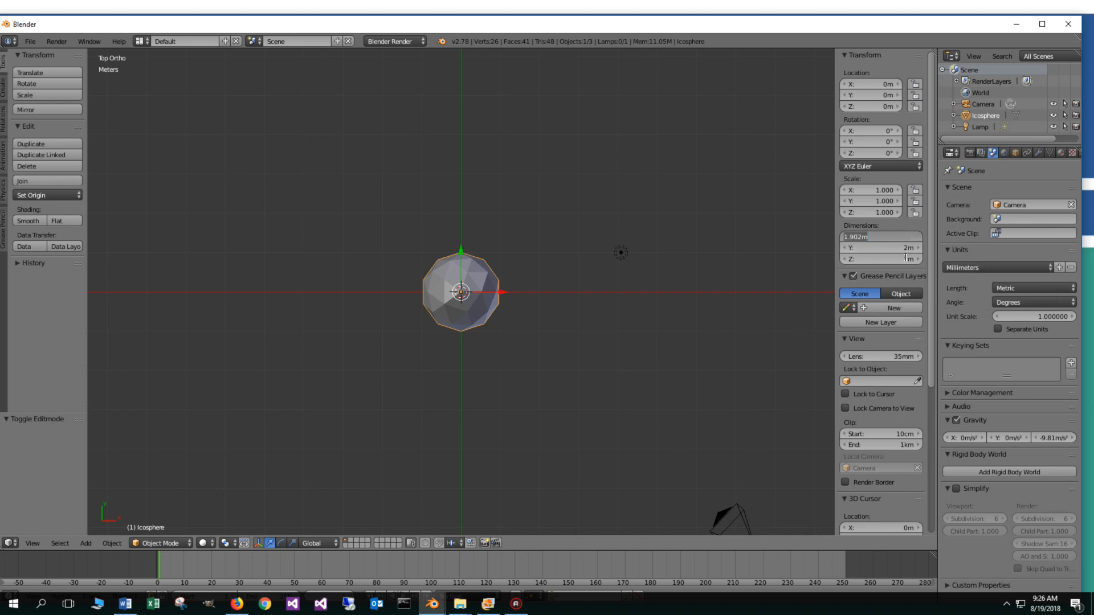
{"action": "type", "text": "40"}
{"action": "left_click", "coordinate": [903, 249]}
{"action": "type", "text": "40"}
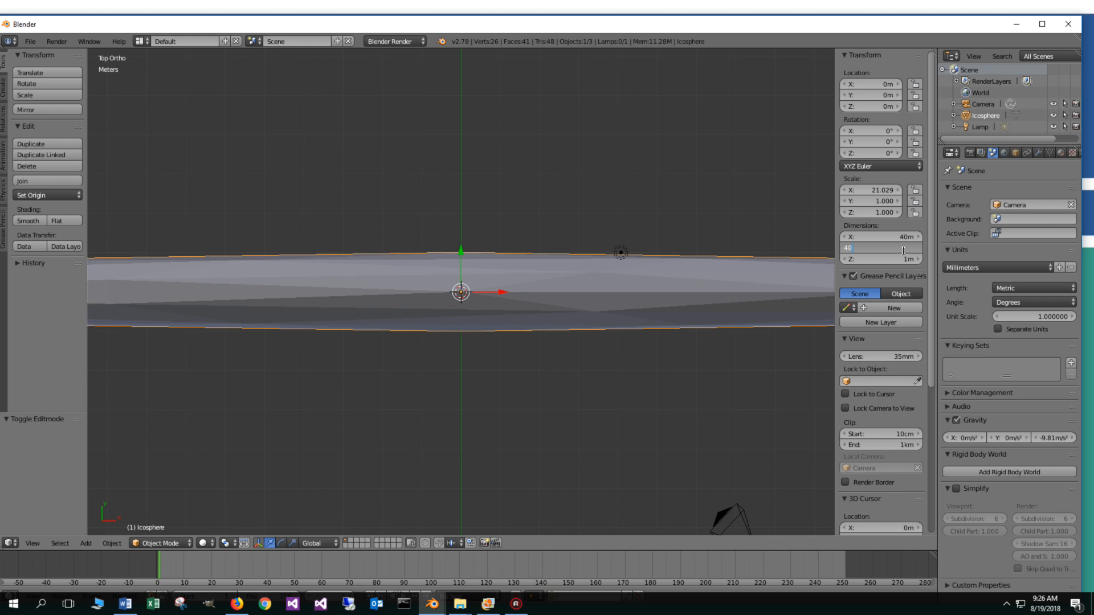
{"action": "key", "text": "Return"}
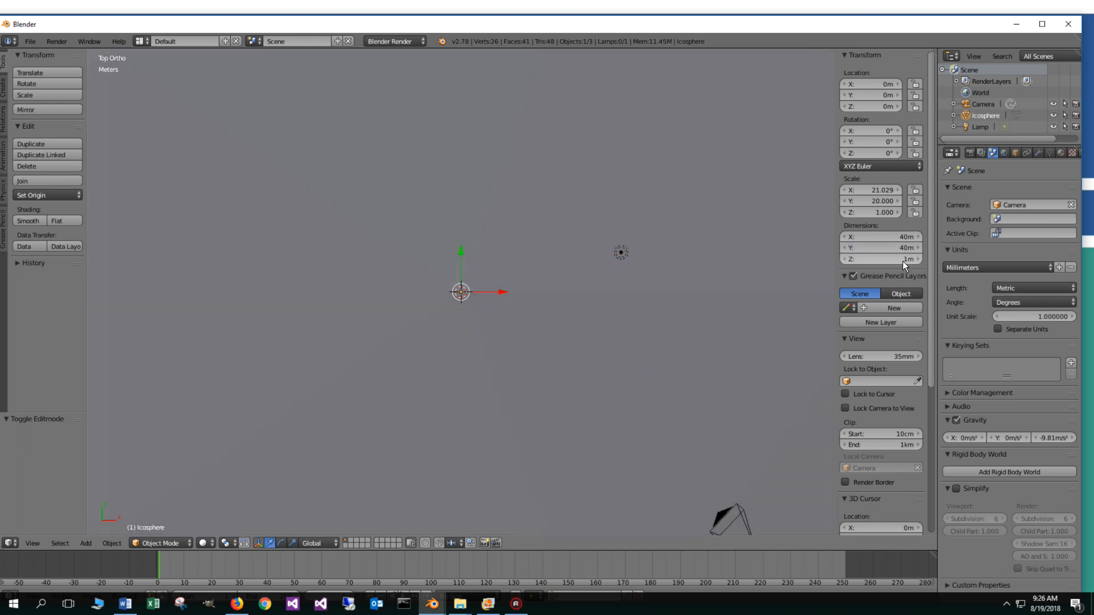
{"action": "left_click", "coordinate": [901, 259]}
{"action": "type", "text": "20"}
{"action": "key", "text": "Return"}
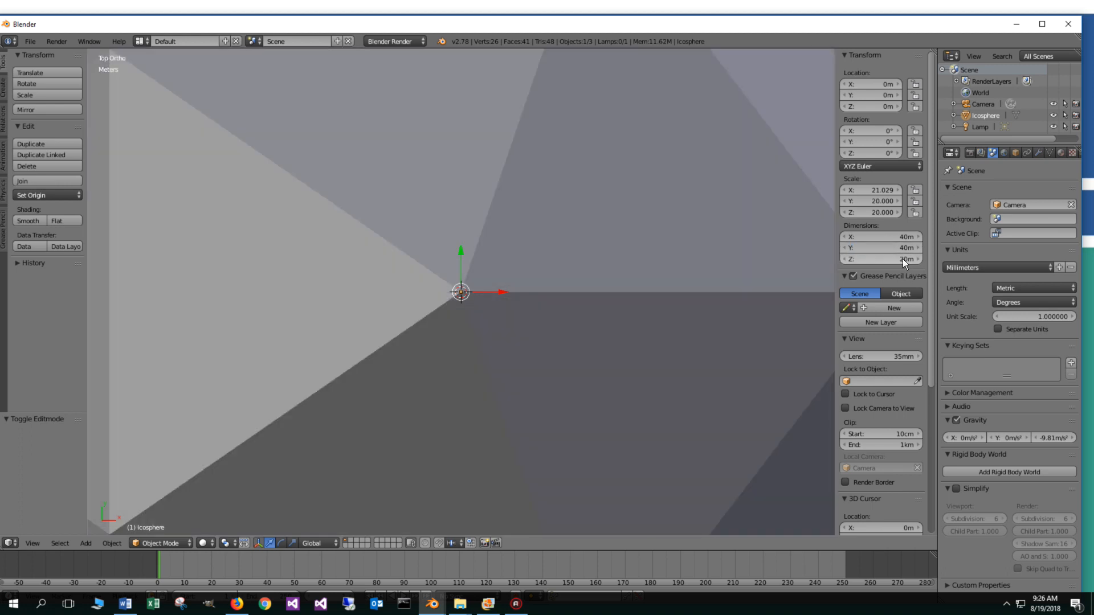
{"action": "scroll", "coordinate": [664, 324], "scroll_direction": "down", "scroll_amount": 8}
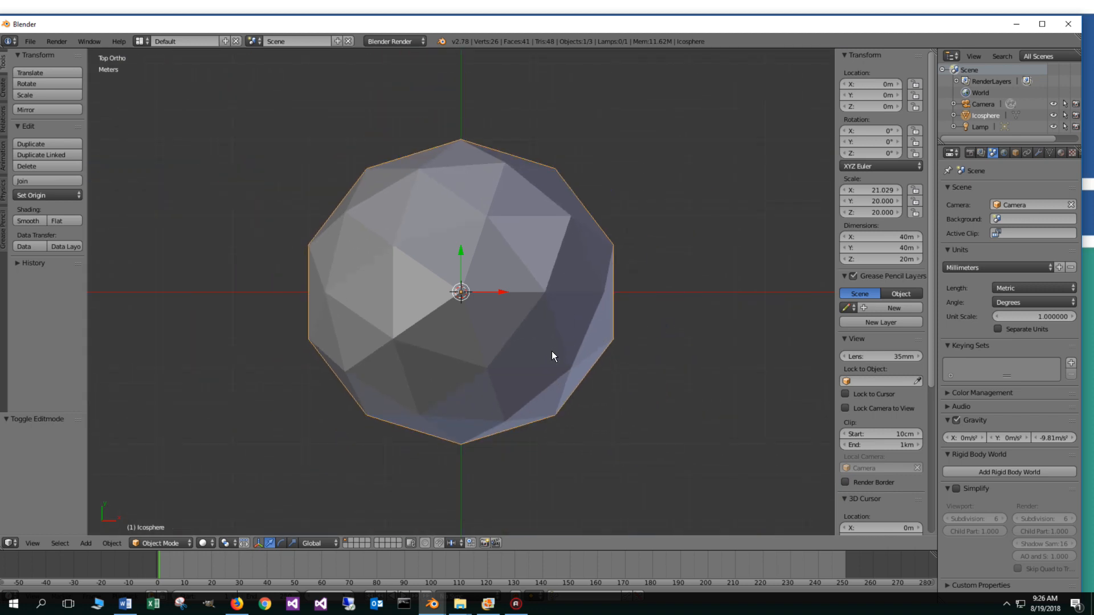
{"action": "key", "text": "KP_3"}
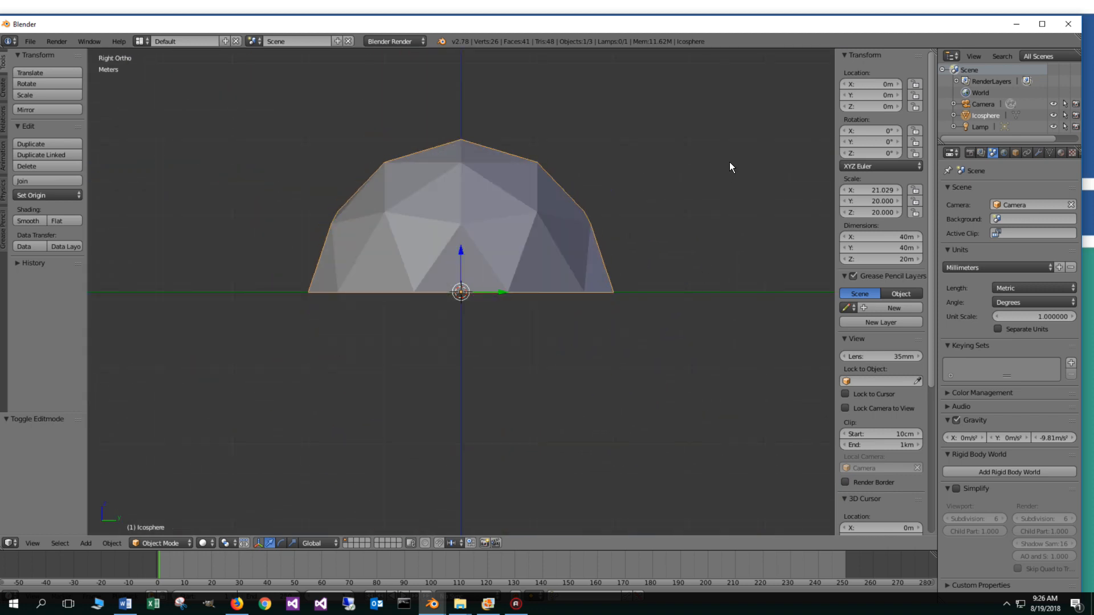
Export the resized dome as C:\3DPrint\geodome.stl, overwriting the previous file.
{"action": "mouse_move", "coordinate": [729, 163]}
{"action": "middle_mouse_down"}
{"action": "mouse_move", "coordinate": [664, 242]}
{"action": "mouse_move", "coordinate": [615, 176]}
{"action": "mouse_move", "coordinate": [666, 228]}
{"action": "mouse_move", "coordinate": [652, 239]}
{"action": "middle_mouse_up"}
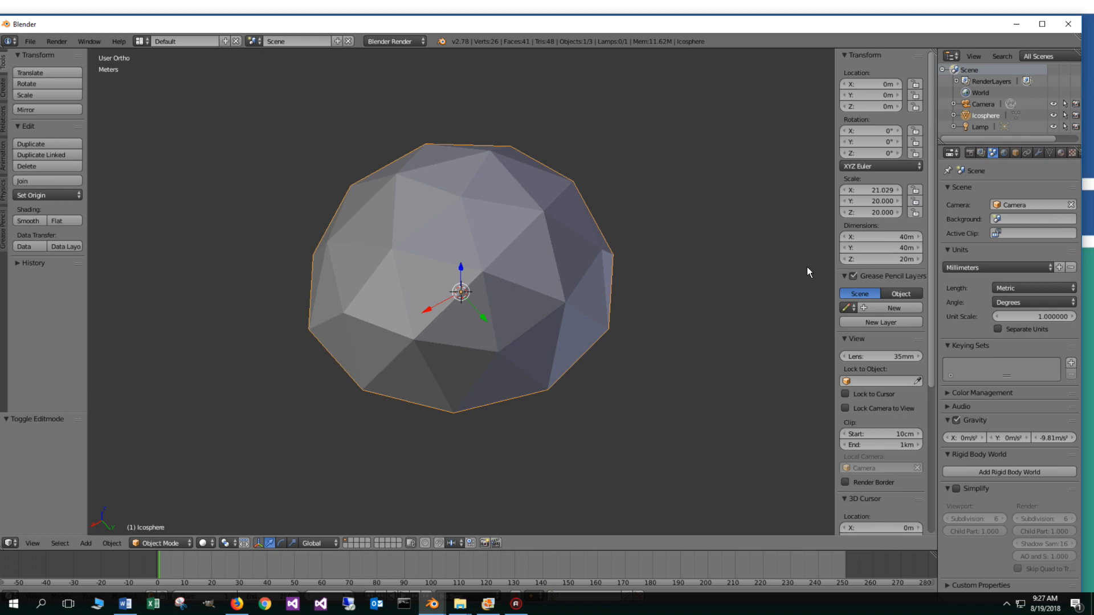
{"action": "mouse_move", "coordinate": [718, 274]}
{"action": "middle_mouse_down"}
{"action": "mouse_move", "coordinate": [680, 181]}
{"action": "mouse_move", "coordinate": [680, 195]}
{"action": "mouse_move", "coordinate": [676, 186]}
{"action": "mouse_move", "coordinate": [515, 215]}
{"action": "middle_mouse_up"}
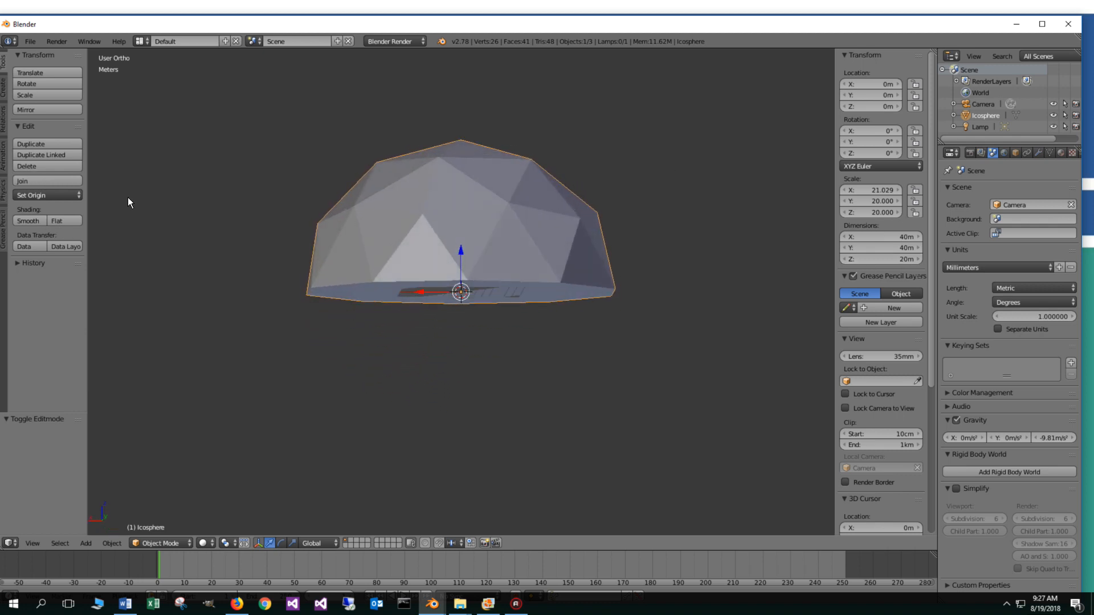
{"action": "left_click", "coordinate": [31, 42]}
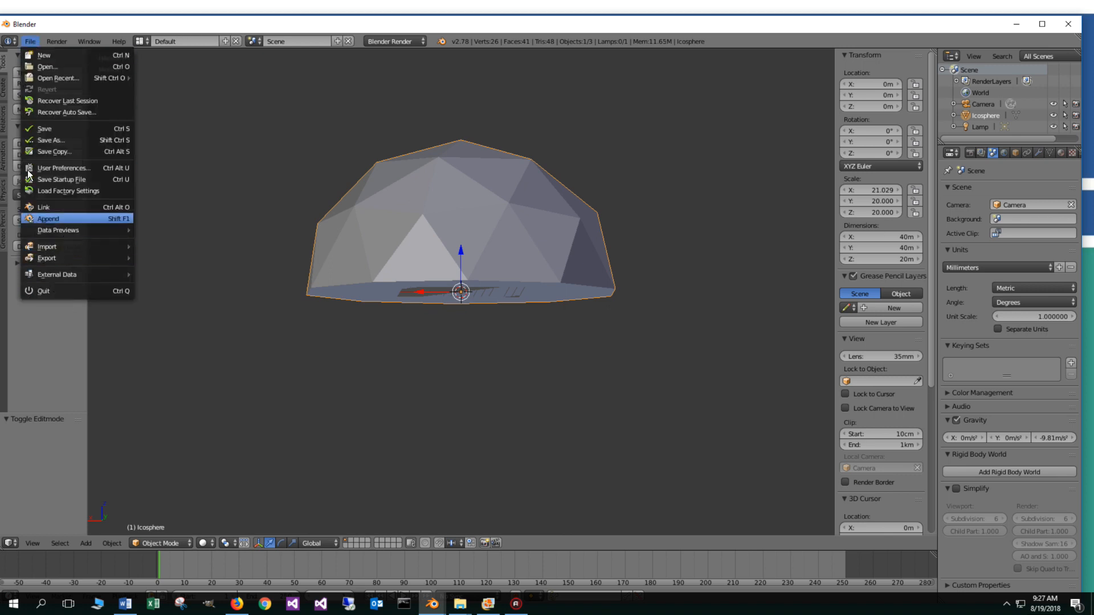
{"action": "mouse_move", "coordinate": [47, 259]}
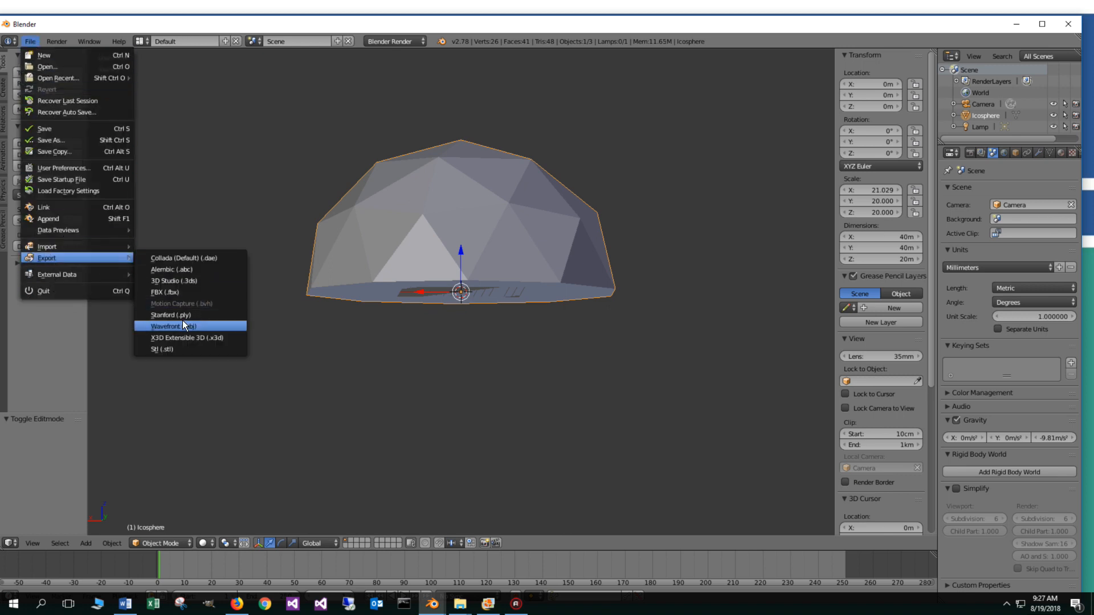
{"action": "left_click", "coordinate": [170, 349]}
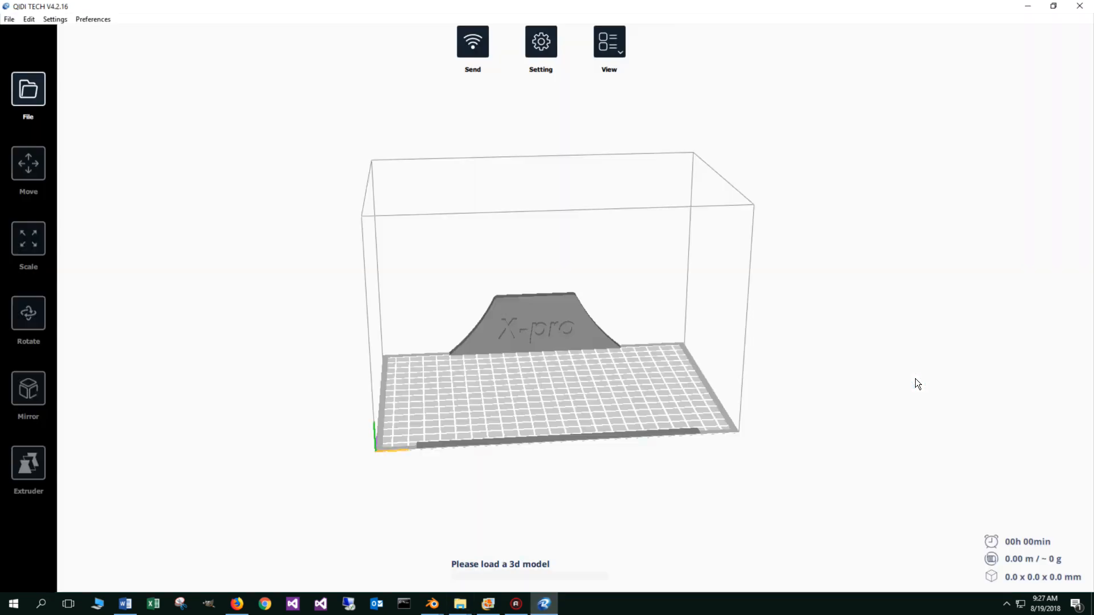
Load geodome.stl from the 3DPrint folder onto the print bed.
{"action": "left_click", "coordinate": [31, 95]}
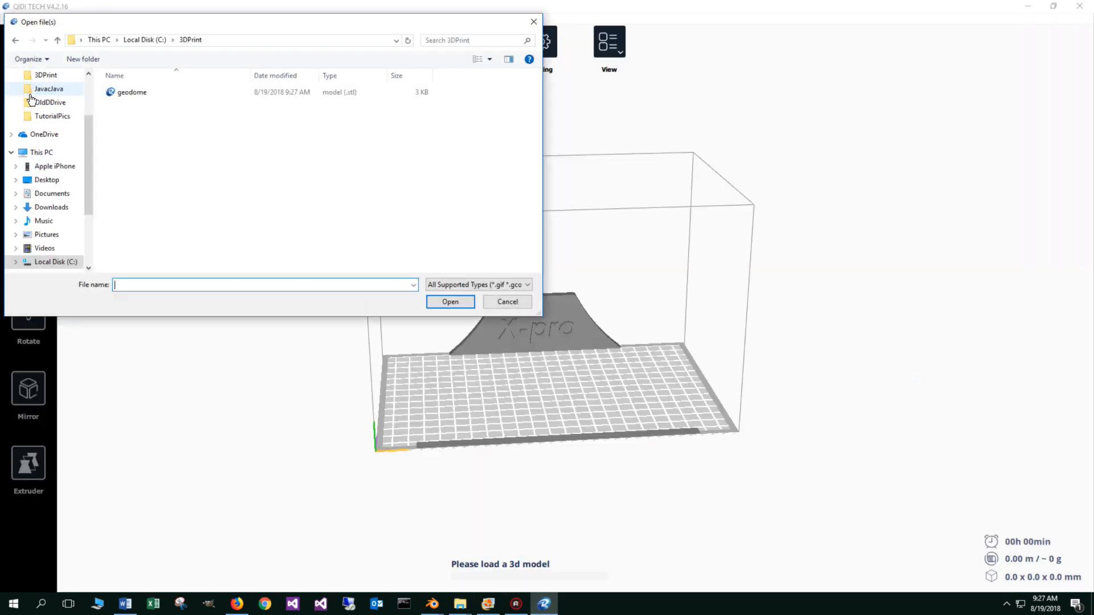
{"action": "left_click", "coordinate": [131, 92]}
{"action": "double_click", "coordinate": [131, 91]}
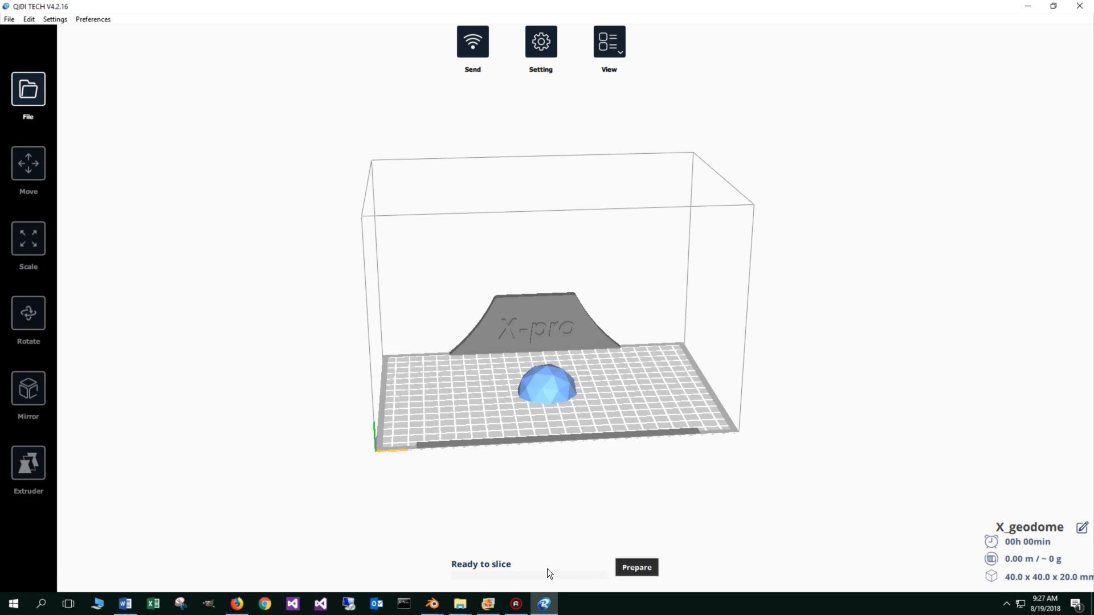
View the dome in X-Ray mode, then switch to the Layers preview.
{"action": "left_click", "coordinate": [610, 50]}
{"action": "left_click", "coordinate": [619, 80]}
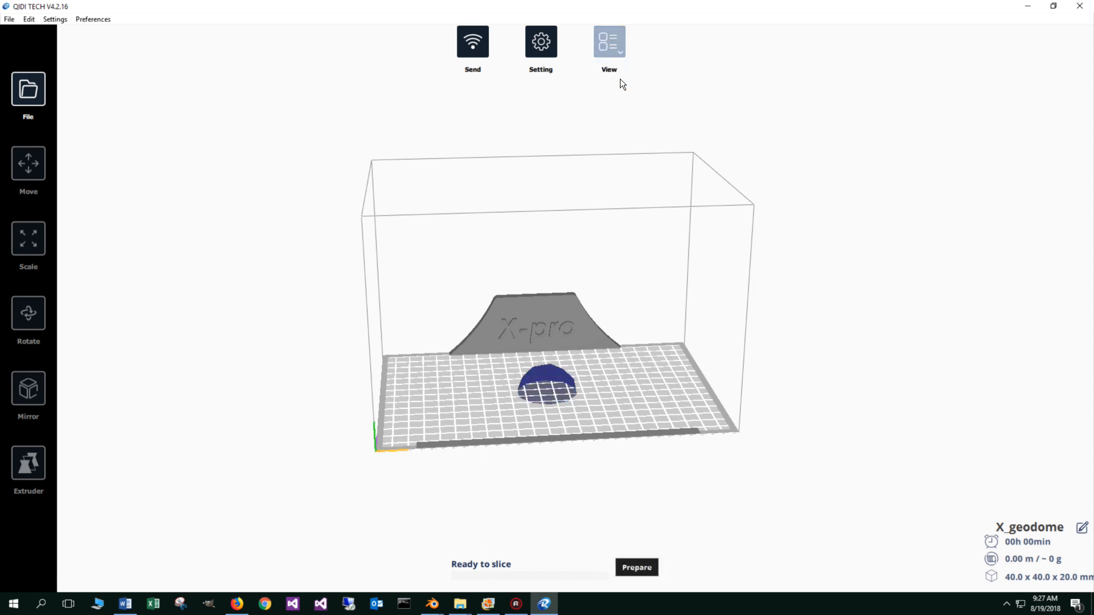
{"action": "scroll", "coordinate": [564, 410], "scroll_direction": "up", "scroll_amount": 5}
{"action": "scroll", "coordinate": [575, 444], "scroll_direction": "up", "scroll_amount": 2}
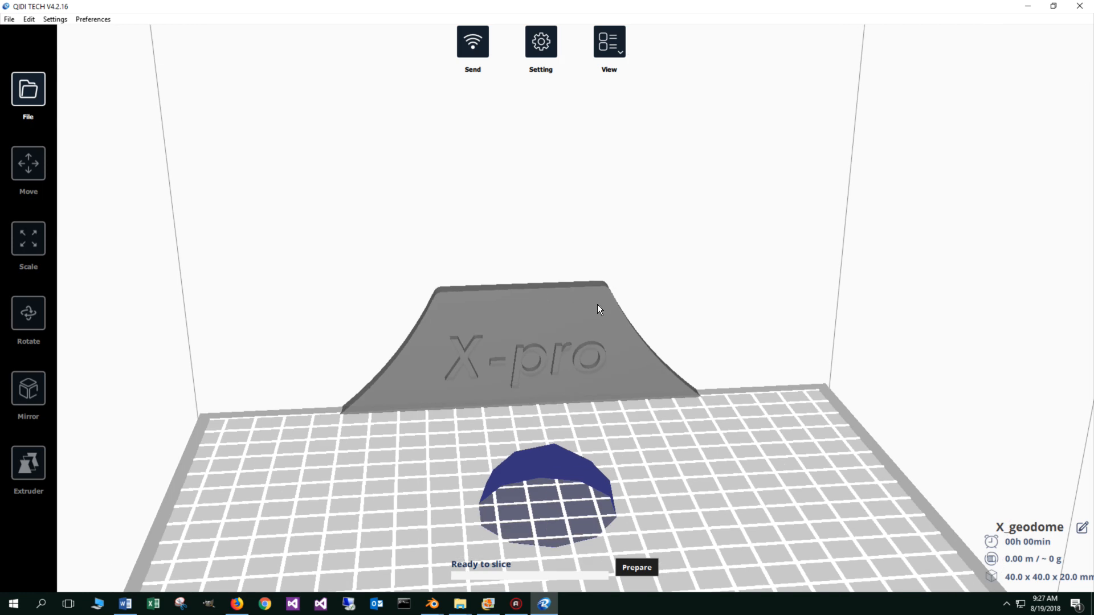
{"action": "left_click", "coordinate": [621, 93]}
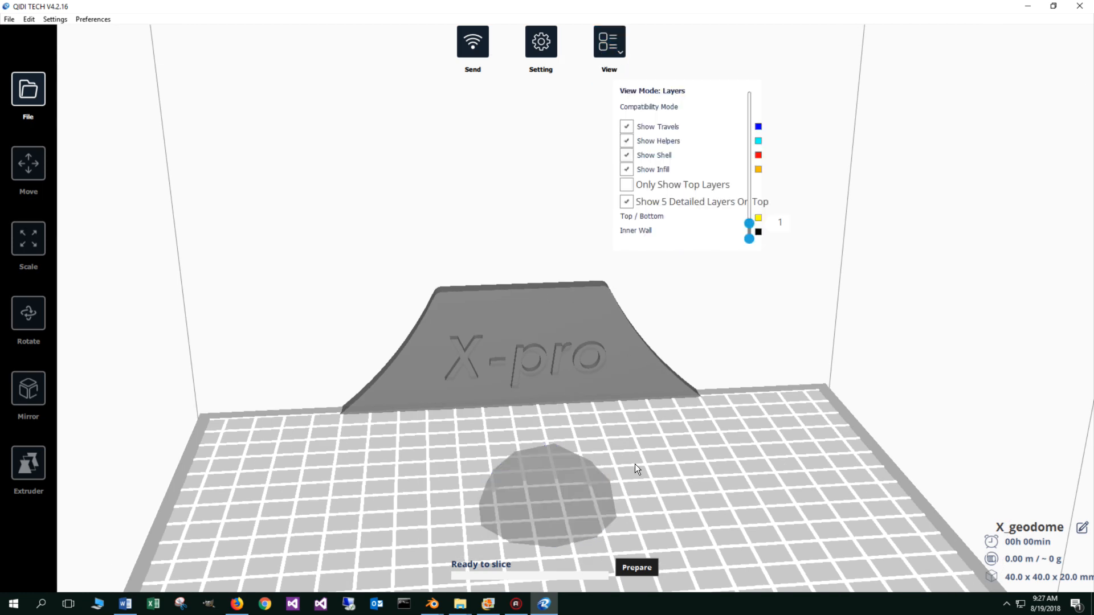
{"action": "middle_click_drag", "start_coordinate": [652, 488], "coordinate": [673, 372]}
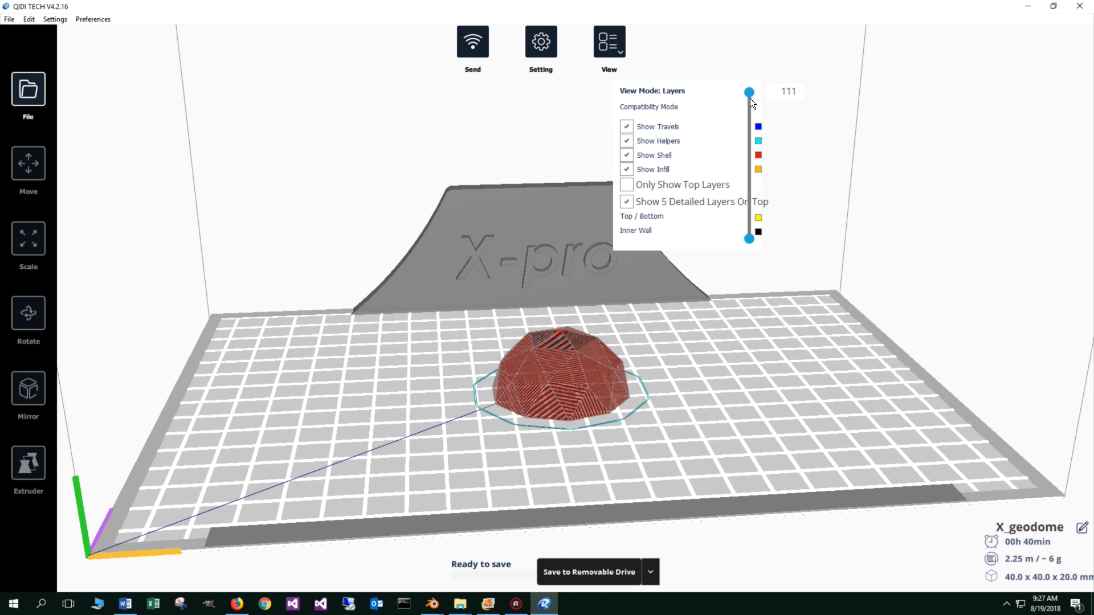
Inspect the sliced dome around layers 89-100 and save X_geodome.gcode to the removable drive.
{"action": "mouse_move", "coordinate": [750, 99]}
{"action": "left_mouse_down"}
{"action": "mouse_move", "coordinate": [753, 241]}
{"action": "mouse_move", "coordinate": [759, 93]}
{"action": "left_mouse_up"}
{"action": "left_click_drag", "start_coordinate": [749, 95], "coordinate": [749, 110]}
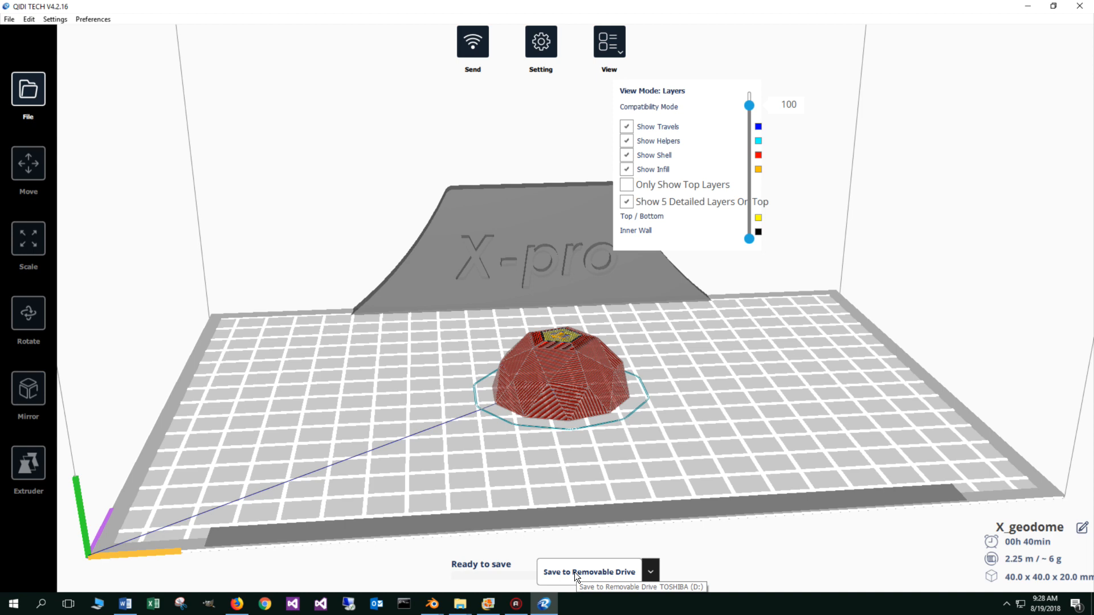
{"action": "left_click", "coordinate": [581, 571]}
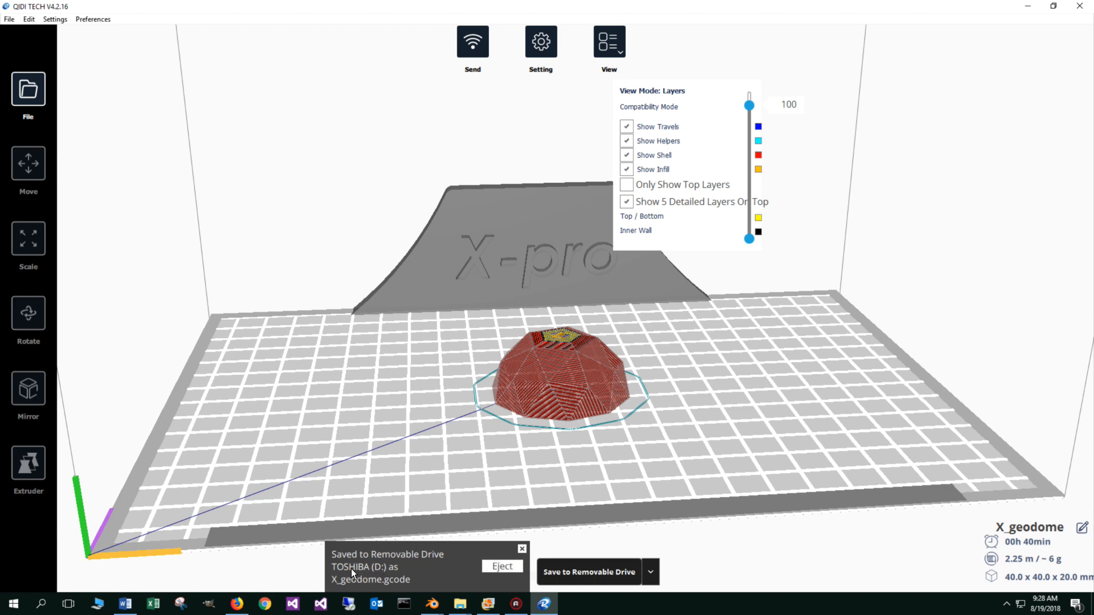
Leave the slicer for File Explorer showing the removable drive contents.
{"action": "key", "text": "super+e"}
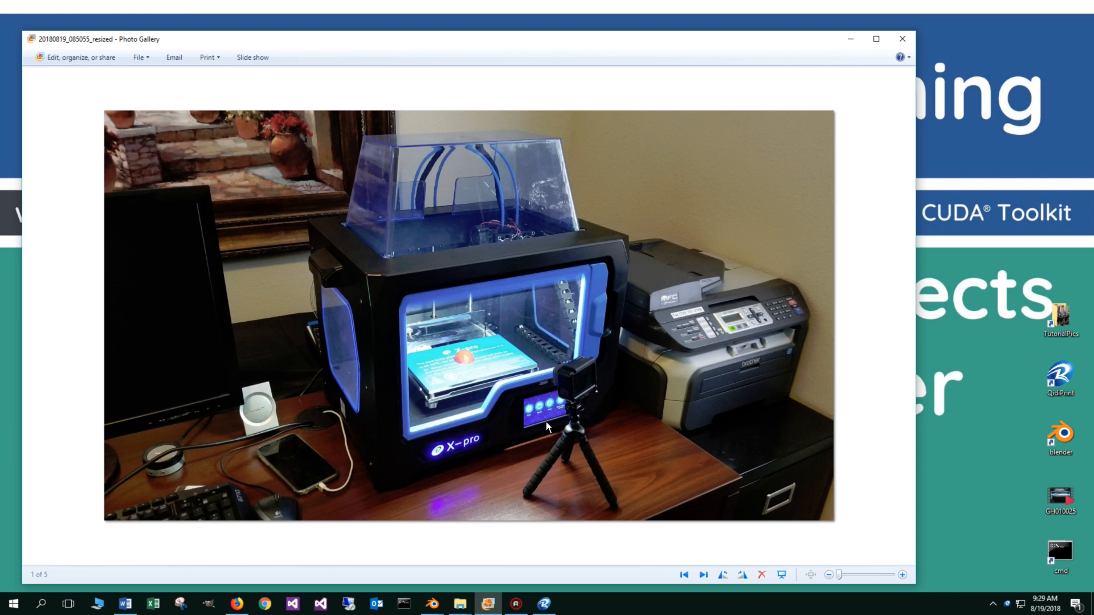
{"action": "scroll", "coordinate": [540, 410], "scroll_direction": "up", "scroll_amount": 2}
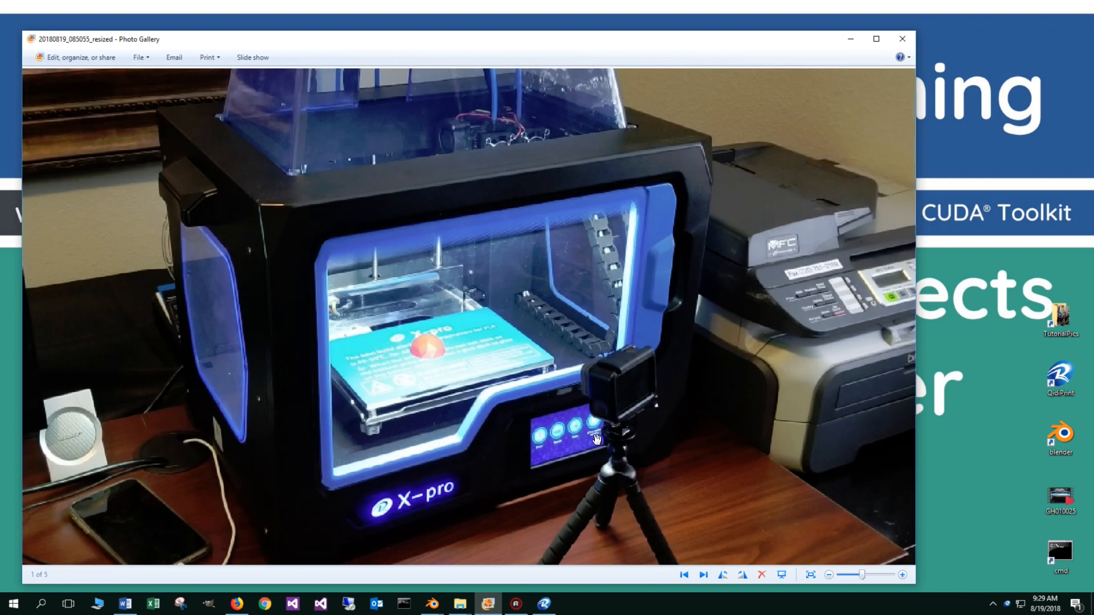
{"action": "scroll", "coordinate": [541, 416], "scroll_direction": "down", "scroll_amount": 2}
{"action": "scroll", "coordinate": [473, 360], "scroll_direction": "down", "scroll_amount": 1}
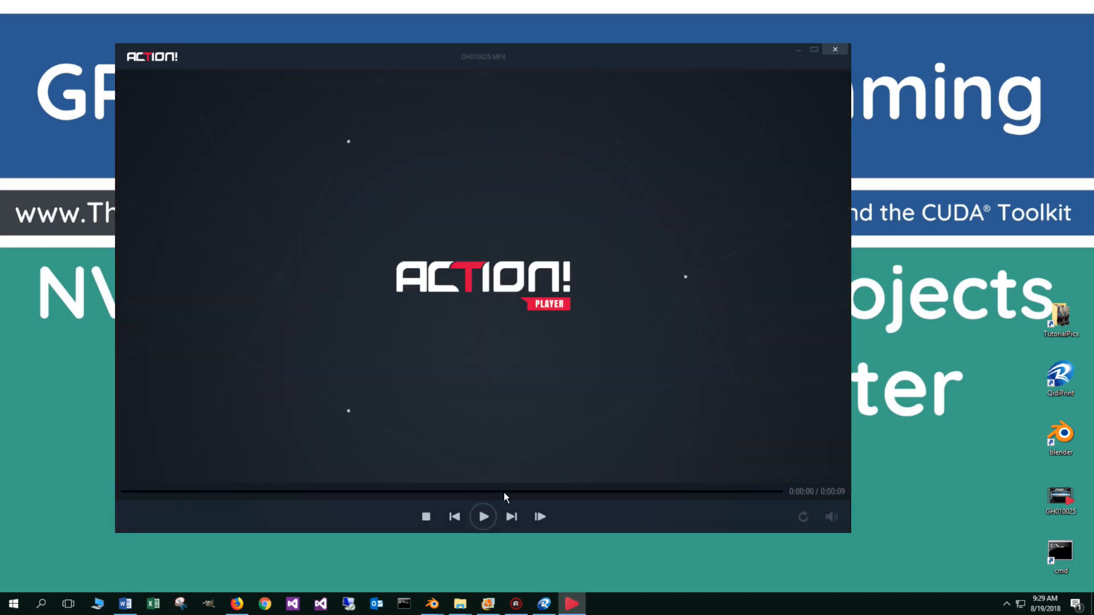
Play the printer video, then return to the X-pro printer photo in Photo Gallery.
{"action": "left_click", "coordinate": [484, 517]}
{"action": "left_click", "coordinate": [488, 603]}
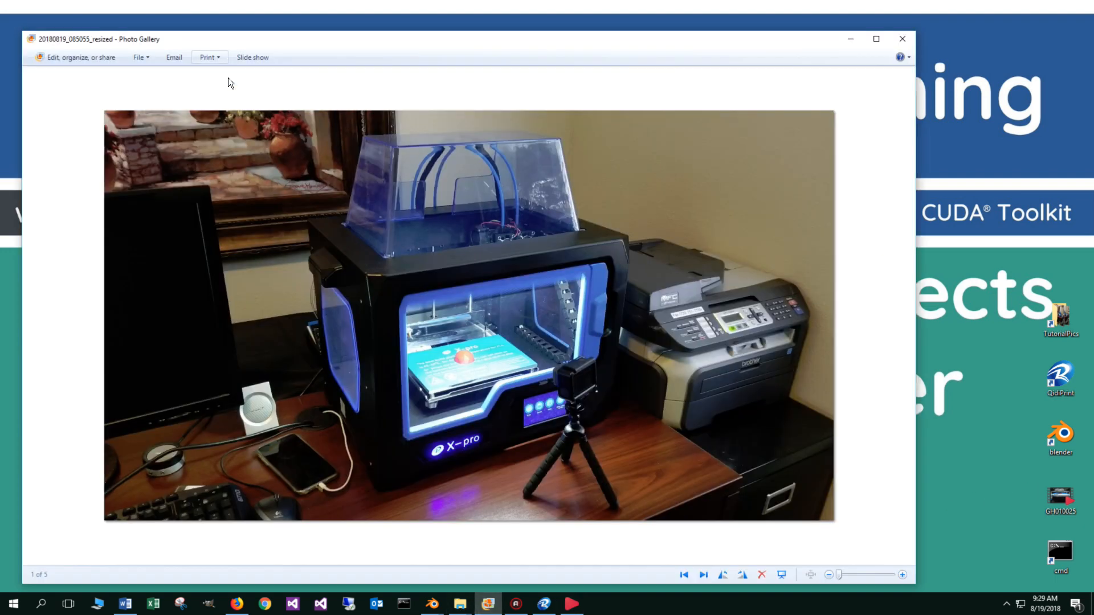
Browse back and forth through the printed red dome photos, then minimize Photo Gallery.
{"action": "left_click", "coordinate": [685, 575]}
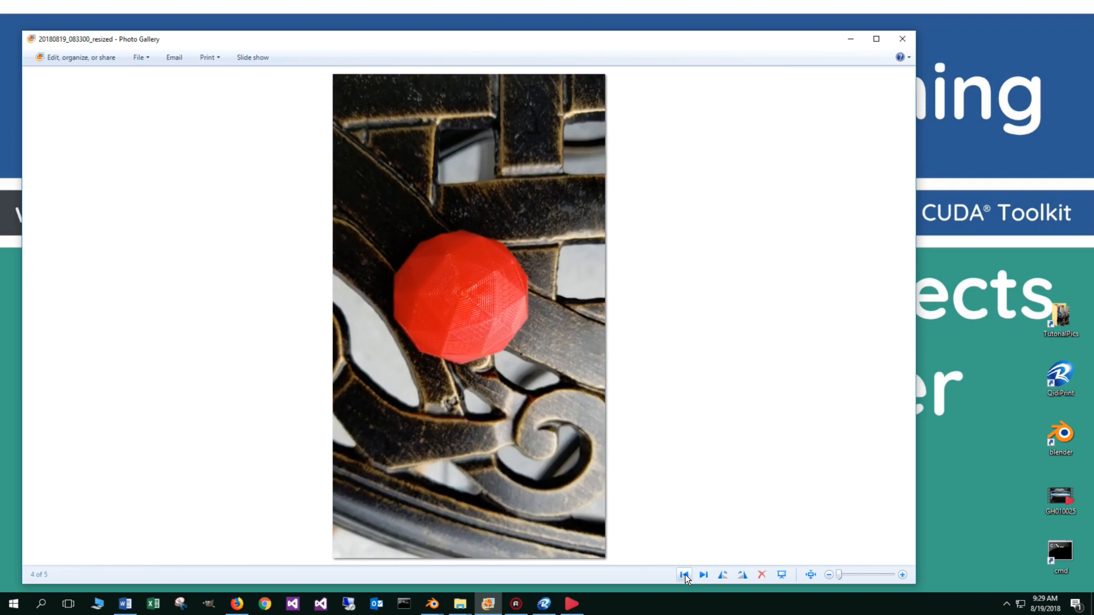
{"action": "left_click", "coordinate": [684, 575]}
{"action": "left_click", "coordinate": [684, 574]}
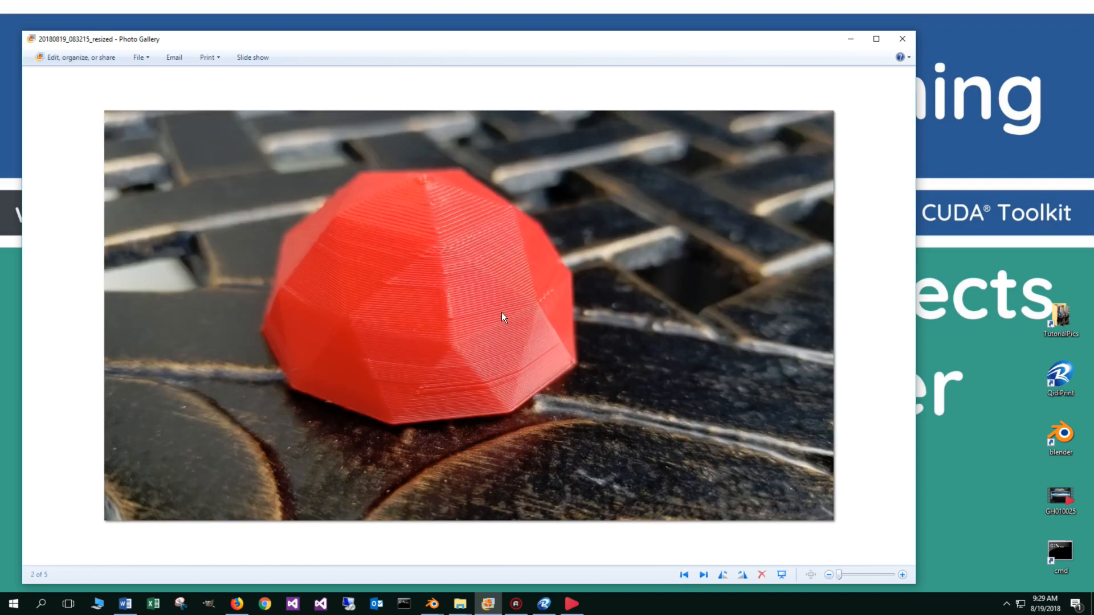
{"action": "left_click", "coordinate": [703, 575]}
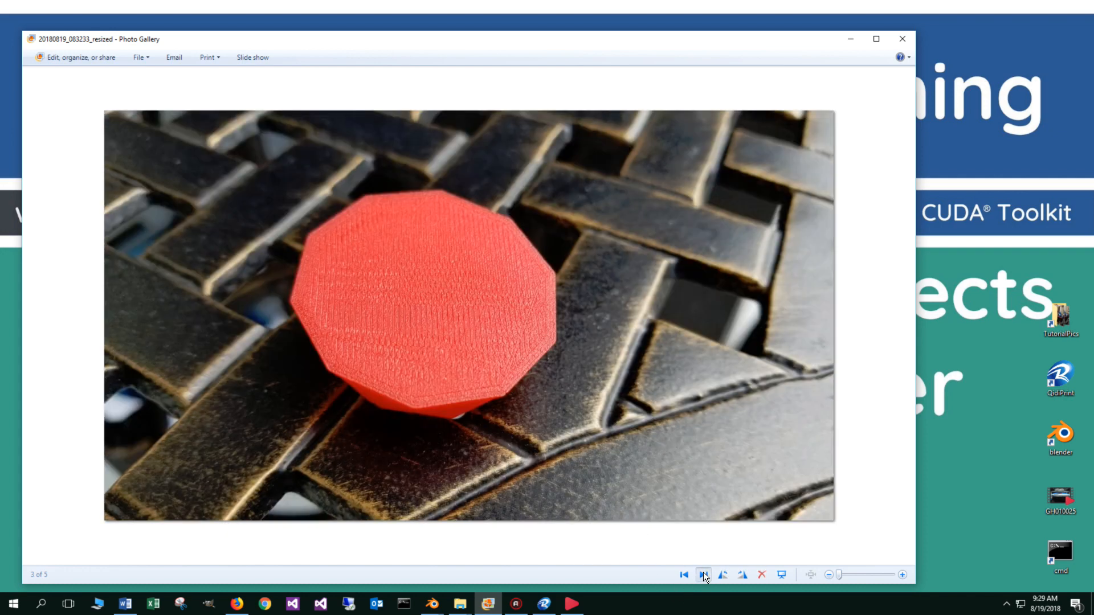
{"action": "left_click", "coordinate": [702, 573]}
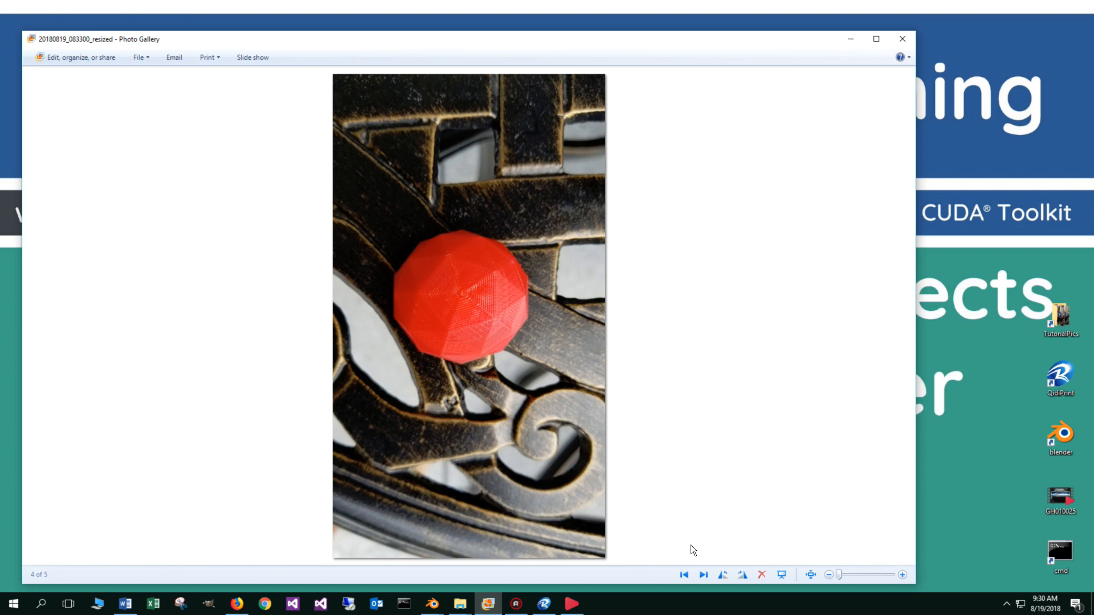
{"action": "left_click", "coordinate": [852, 41]}
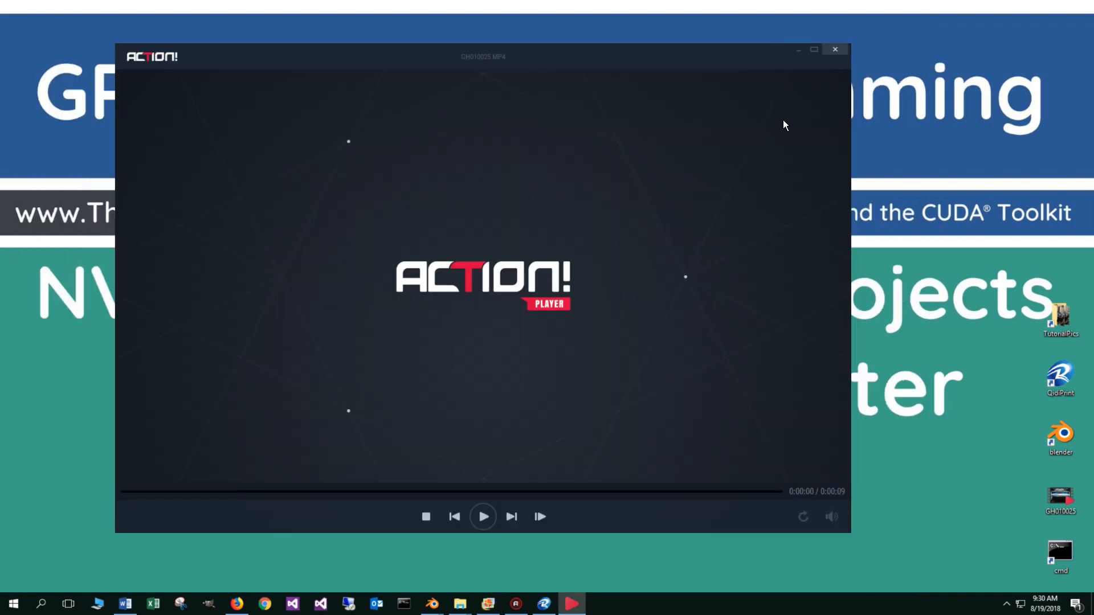
Play the GH010025 clip of the printer extruding the red dome.
{"action": "left_click", "coordinate": [483, 517]}
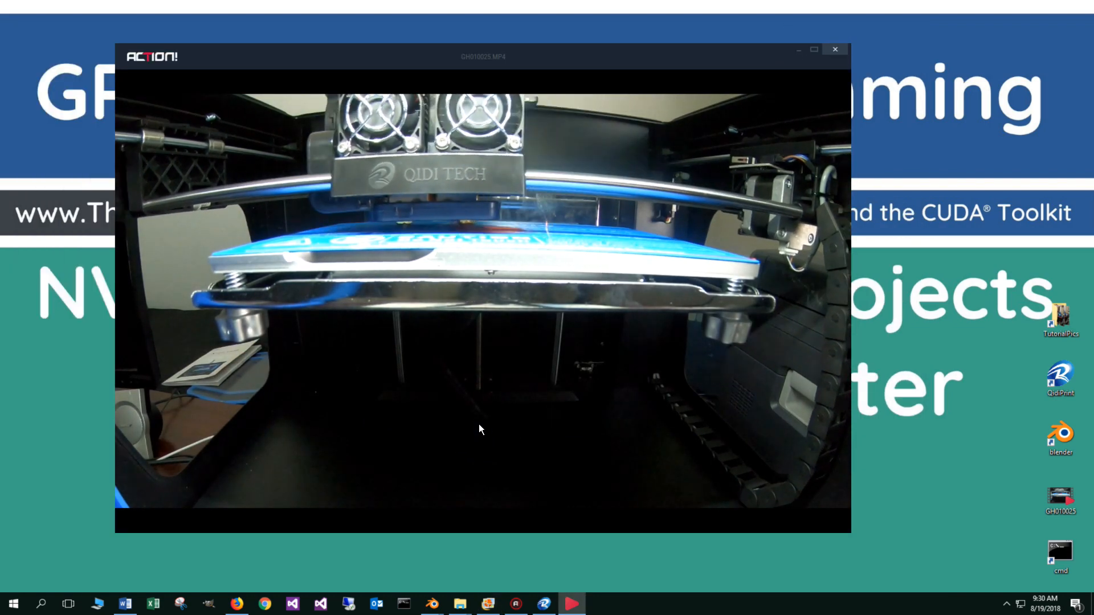